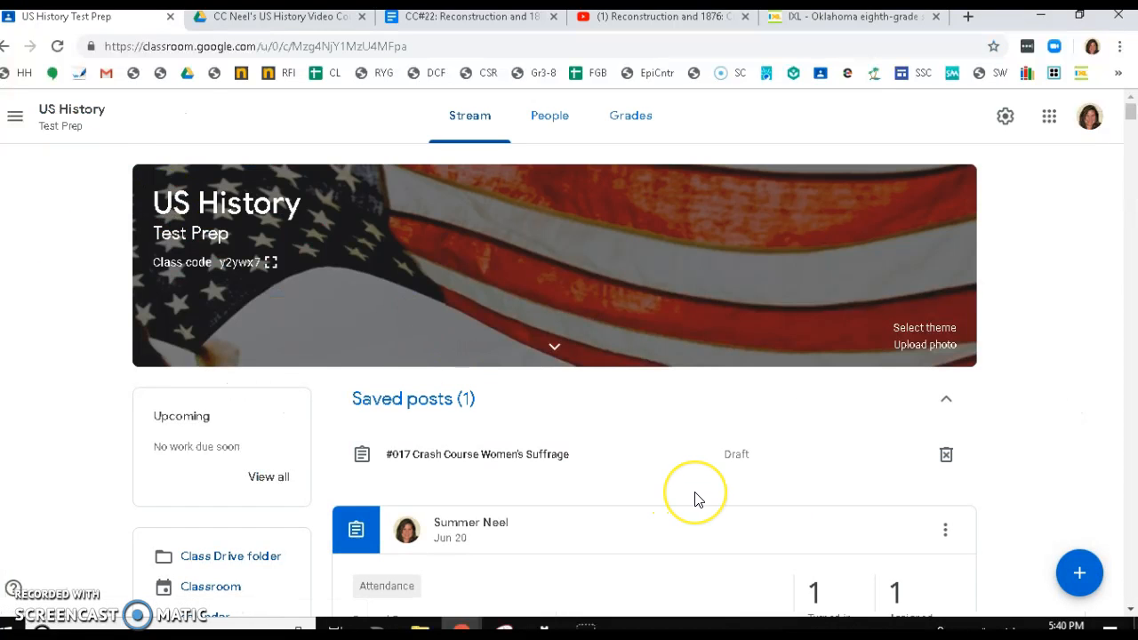
- Start creating a new assignment in the US History Test Prep class
left_click(1074, 574)
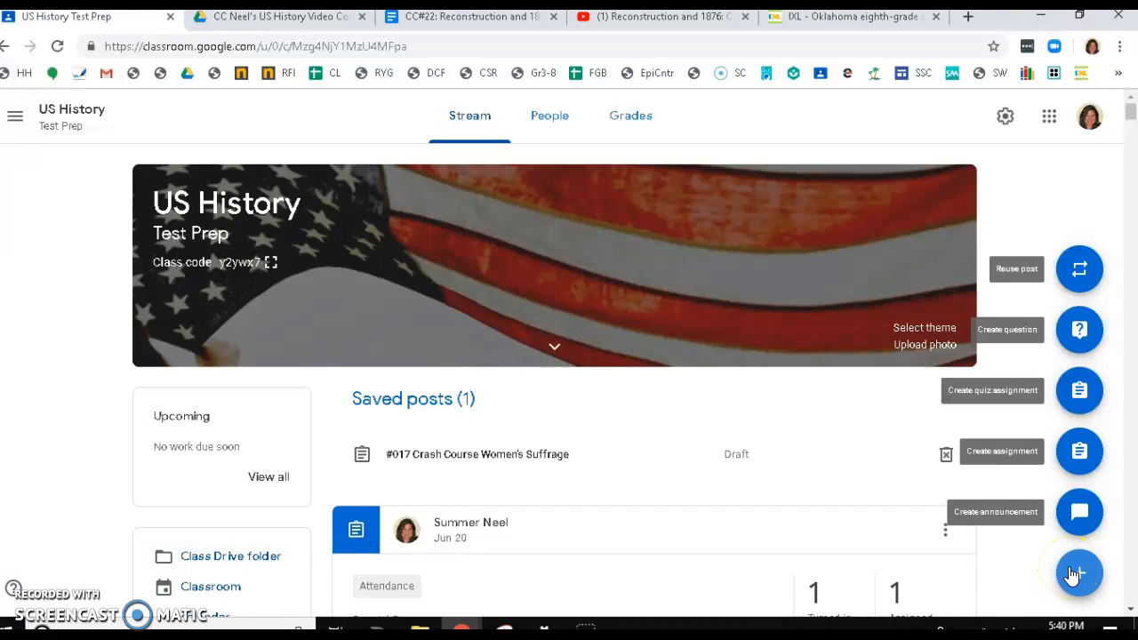
left_click(1073, 516)
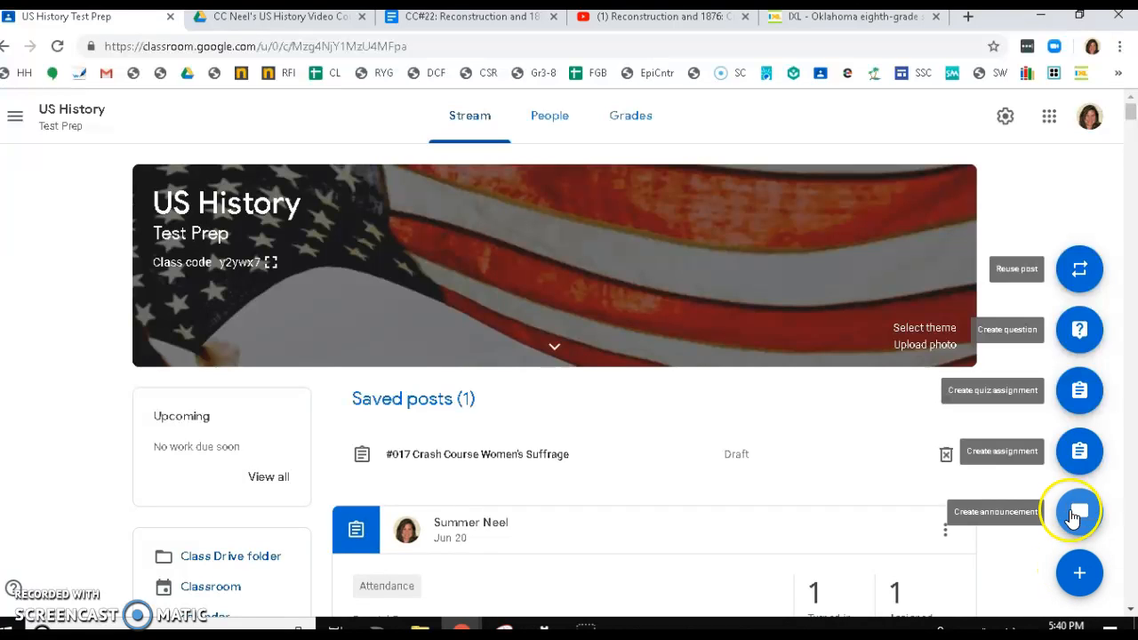
left_click(1078, 453)
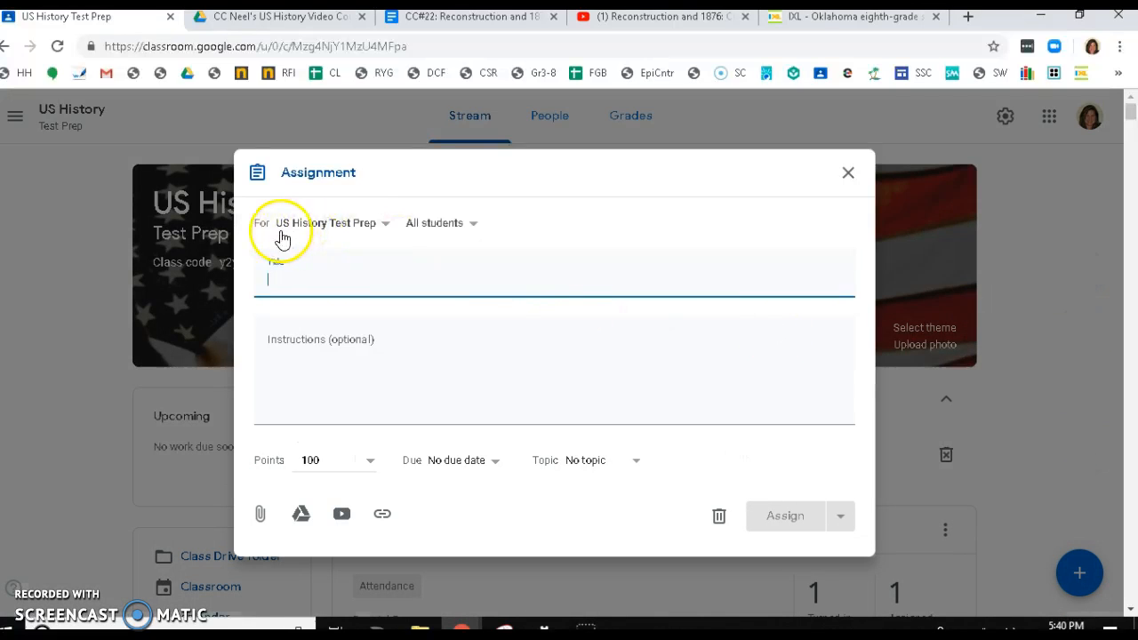
- Examine the course and student recipient options for the assignment
left_click(384, 226)
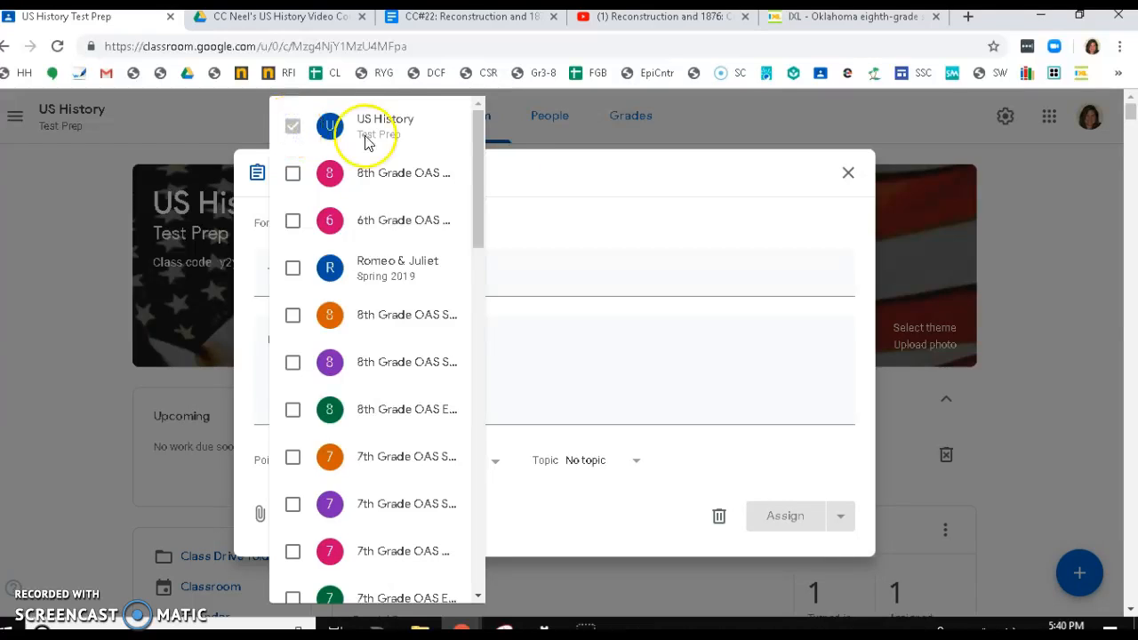
left_click(566, 240)
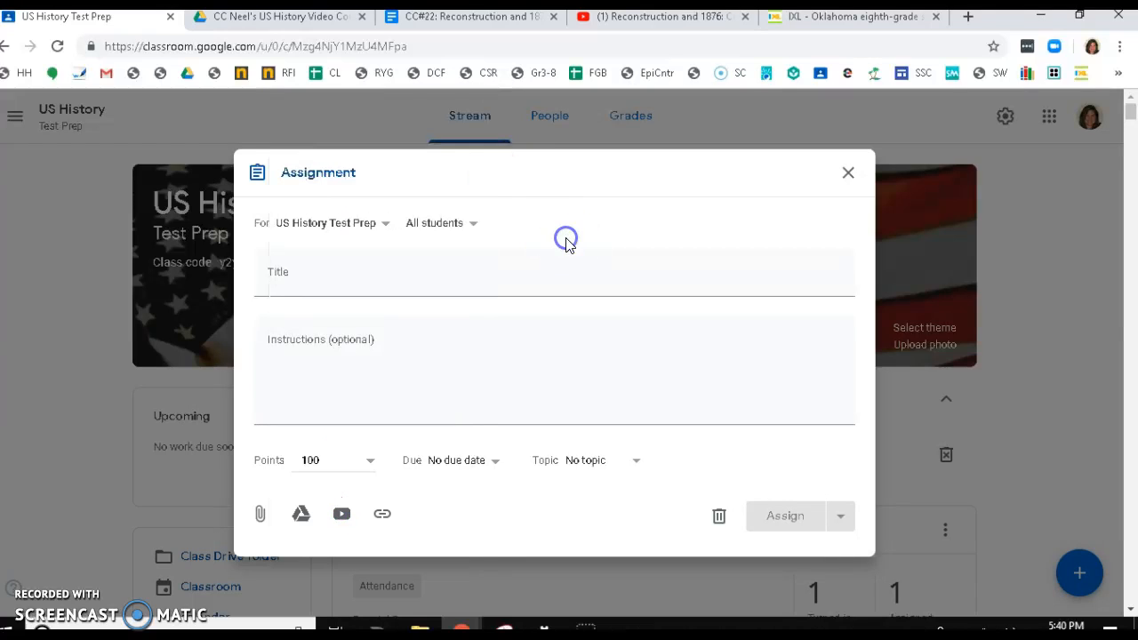
left_click(474, 227)
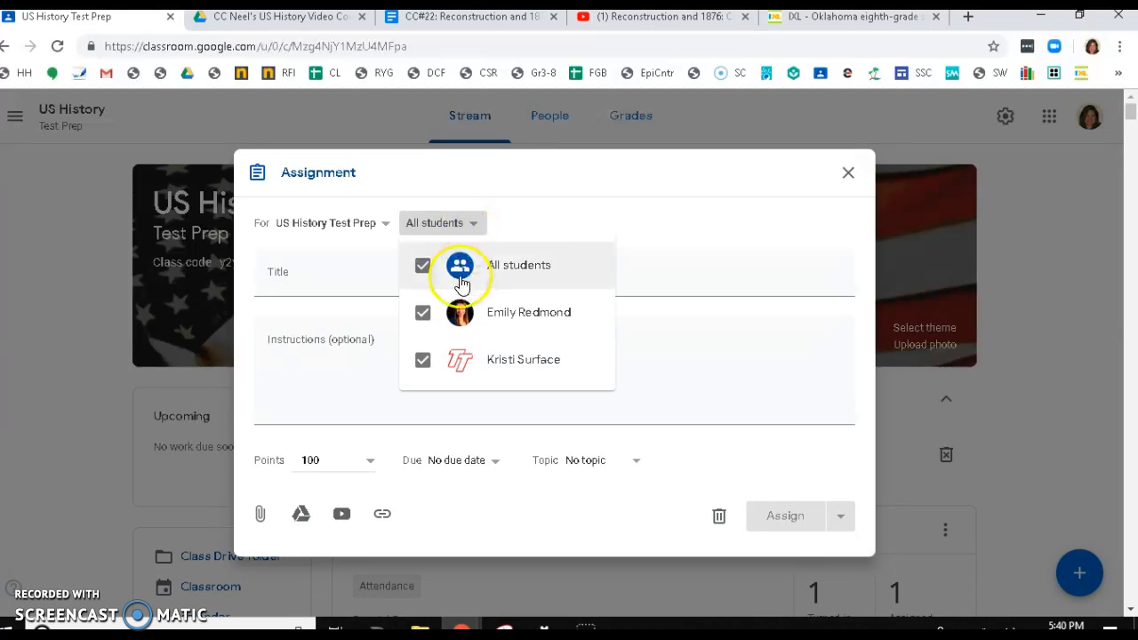
left_click(453, 332)
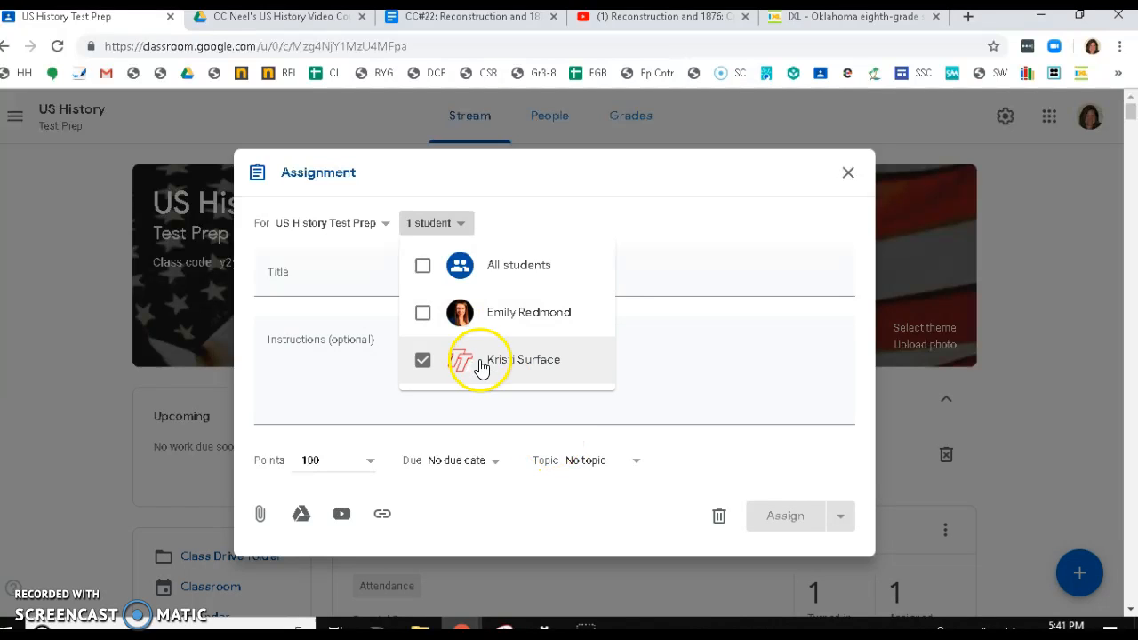
left_click(423, 269)
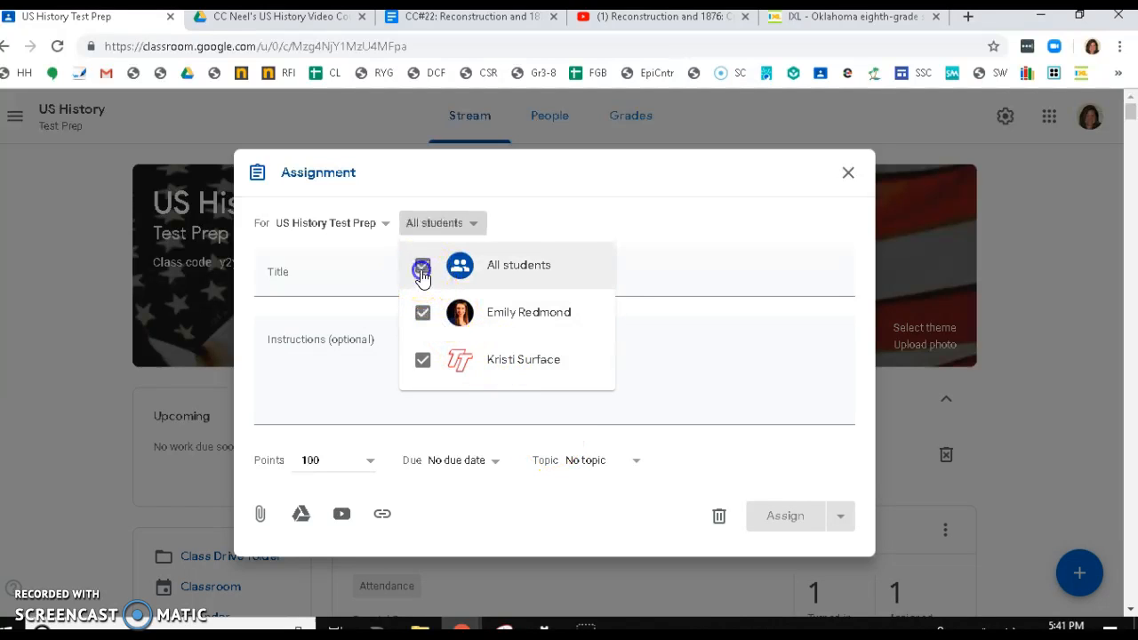
left_click(265, 282)
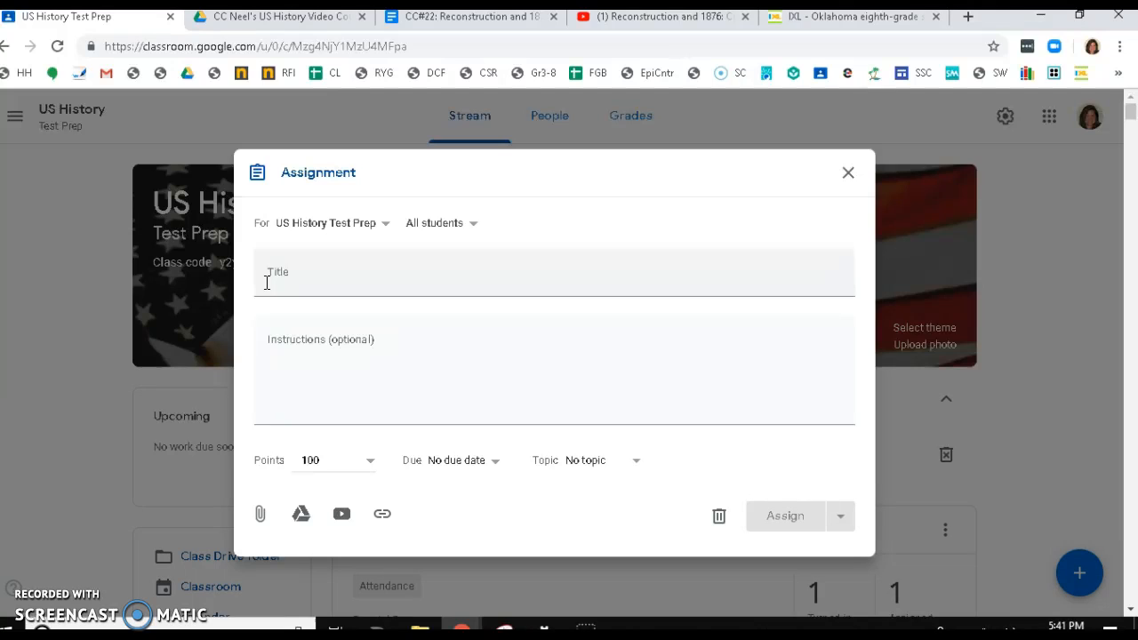
- Title the assignment "CC Video & Worksheet reconstruction"
left_click(267, 289)
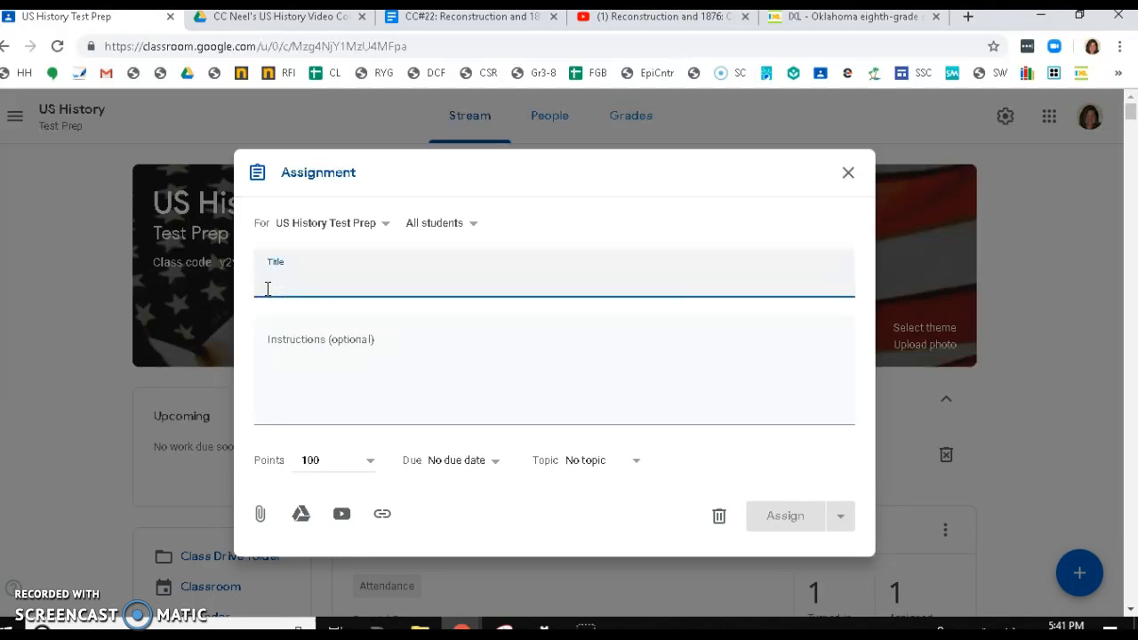
type("Cr")
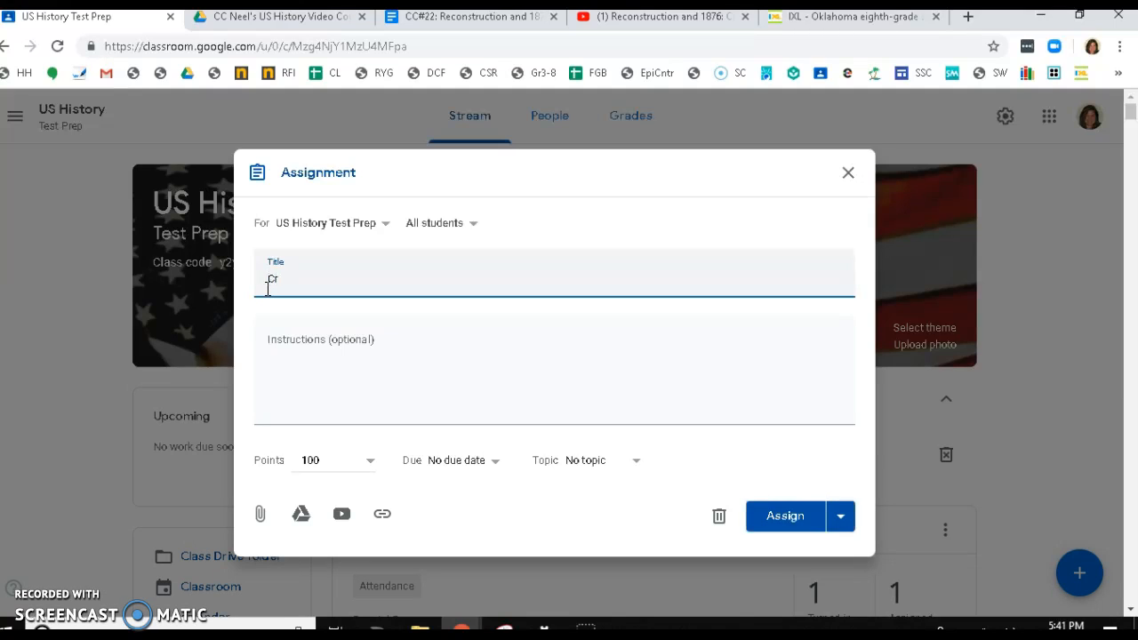
type("C Video & Worksheet reconst")
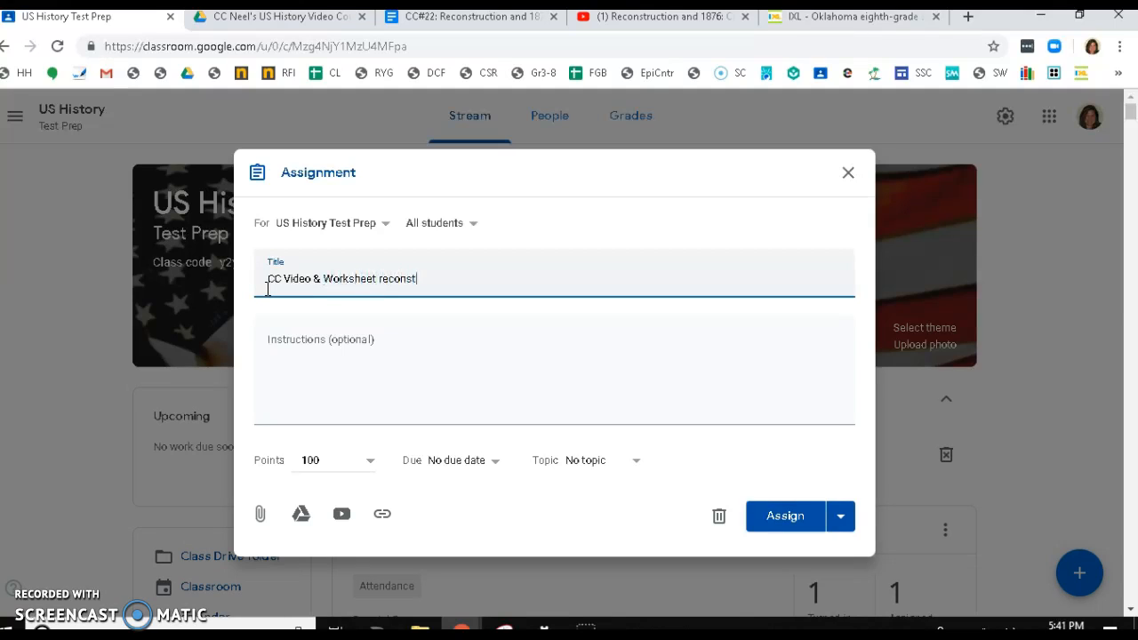
type("ruction")
- Enter the instructions "Watch the Video & complete the worksheet. Don't forget to turn in once it is completed"
left_click(288, 419)
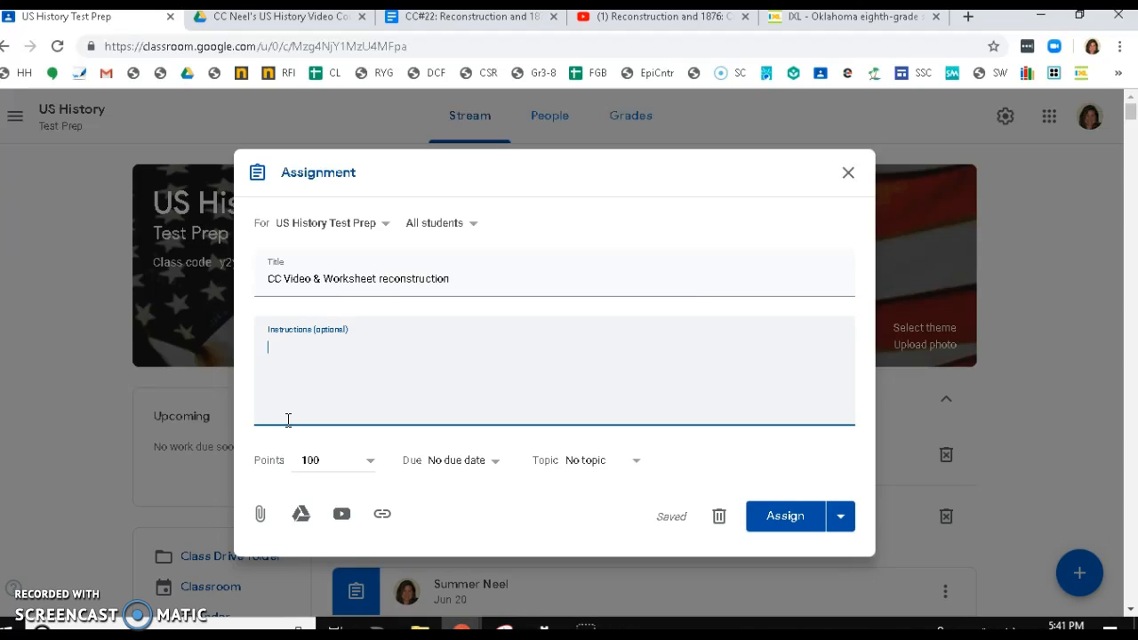
type("Watch the Video ")
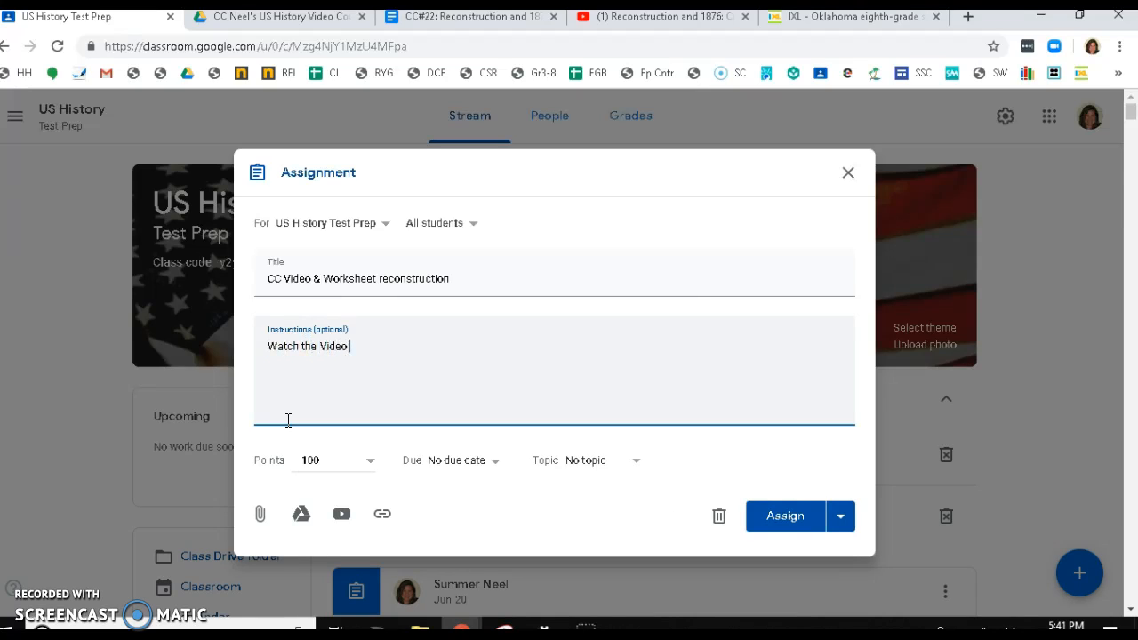
type("& complete the worksheetr. Don")
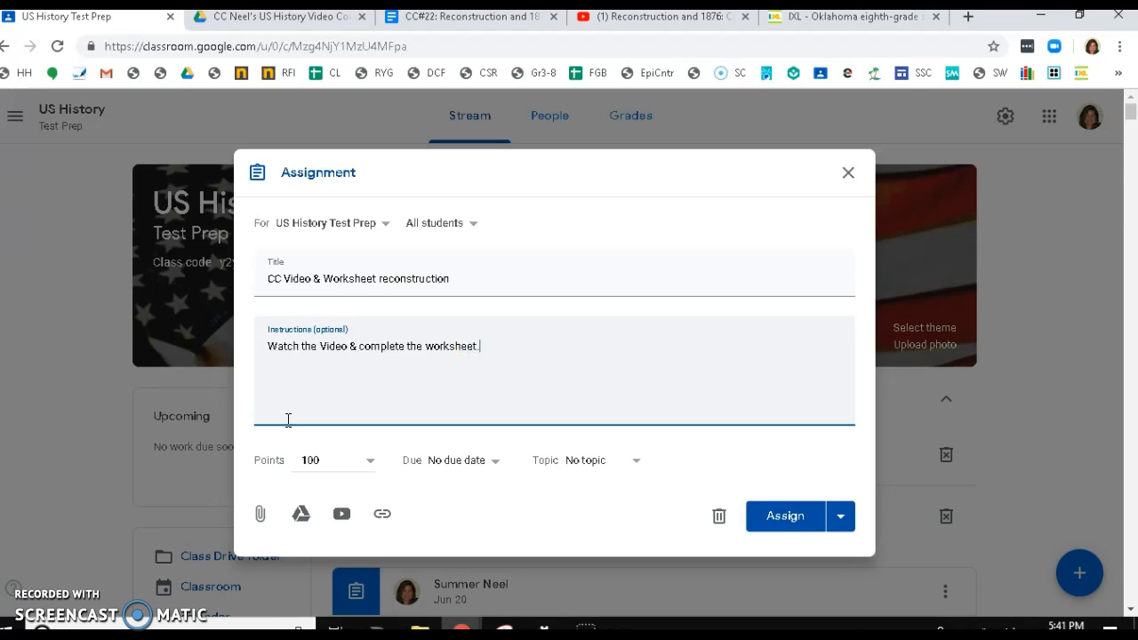
type("'t forget to turn in once it")
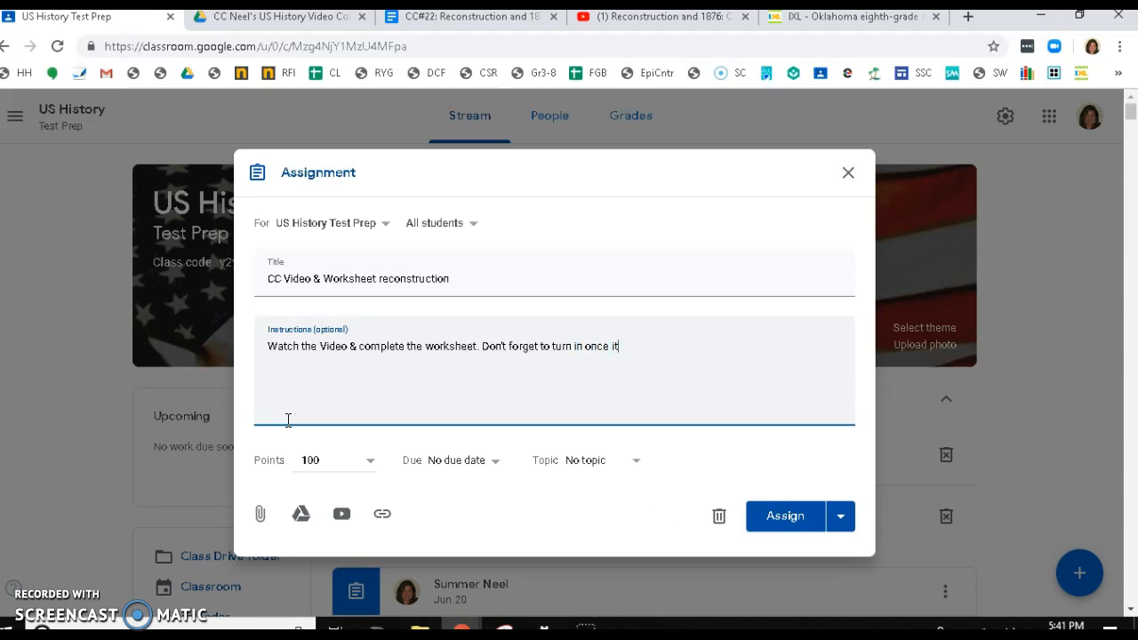
type(" is completed")
- Set the assignment's points to 50
left_click(310, 464)
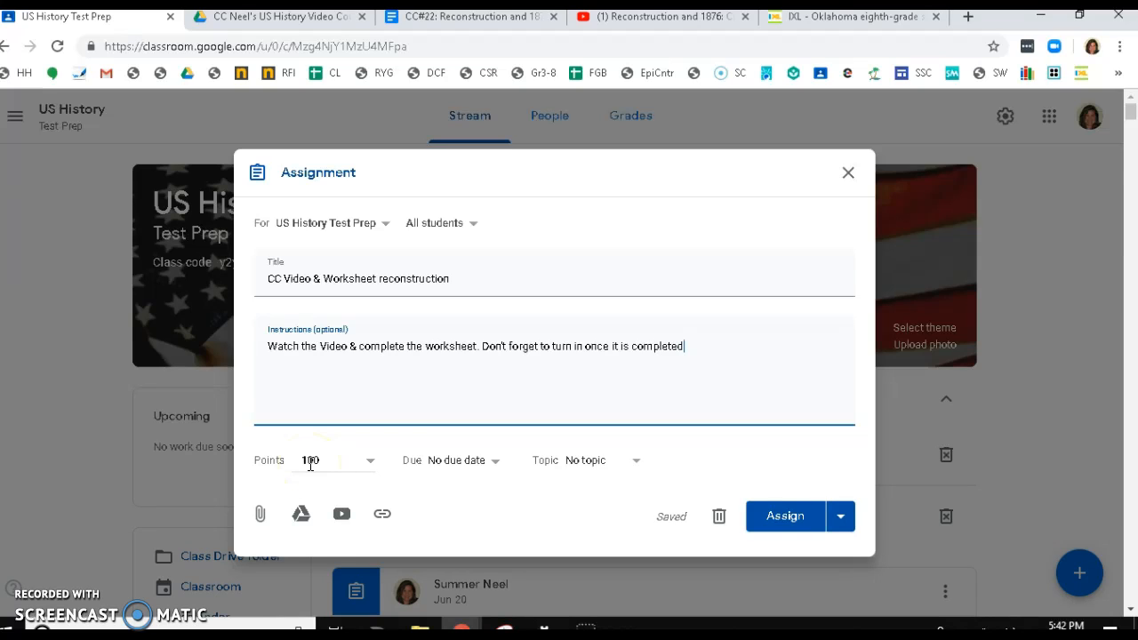
left_click(372, 462)
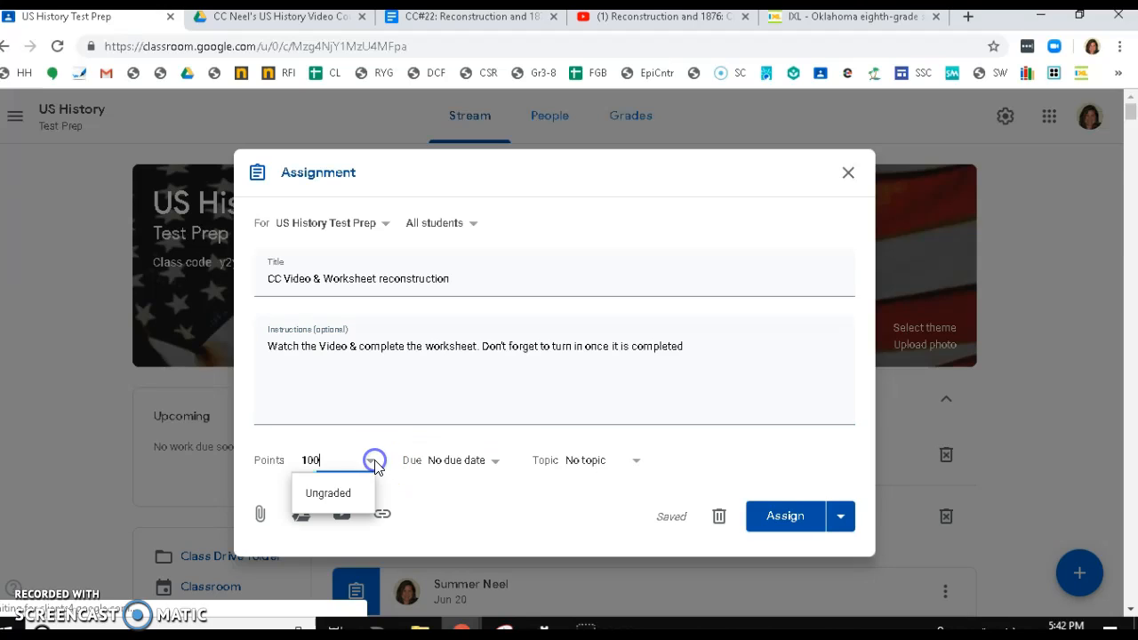
left_click(337, 495)
key("BackSpace")
key("BackSpace")
key("BackSpace")
key("BackSpace")
key("BackSpace")
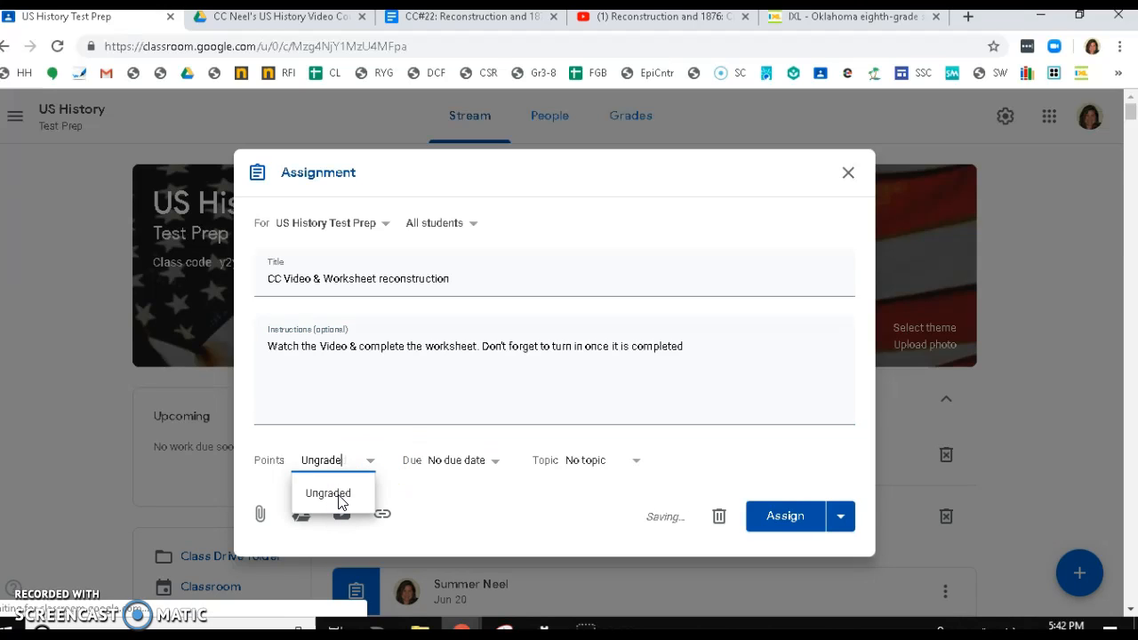
key("BackSpace")
key("BackSpace")
key("BackSpace")
type("50")
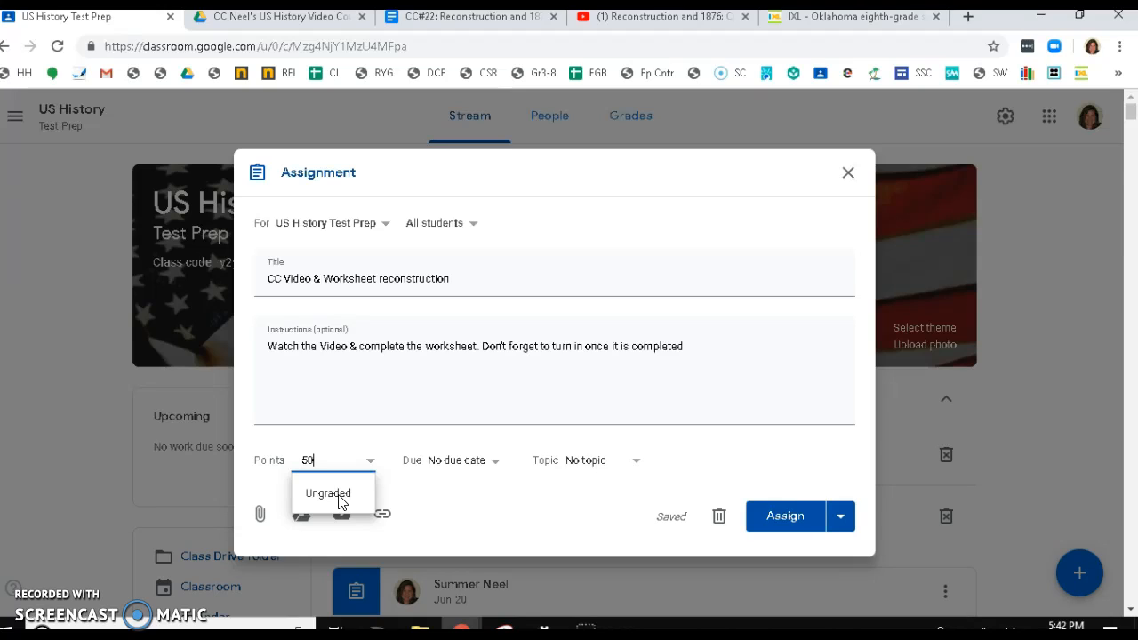
- Set the due date to Jun 28, 2019 at 11:59 PM
left_click(495, 460)
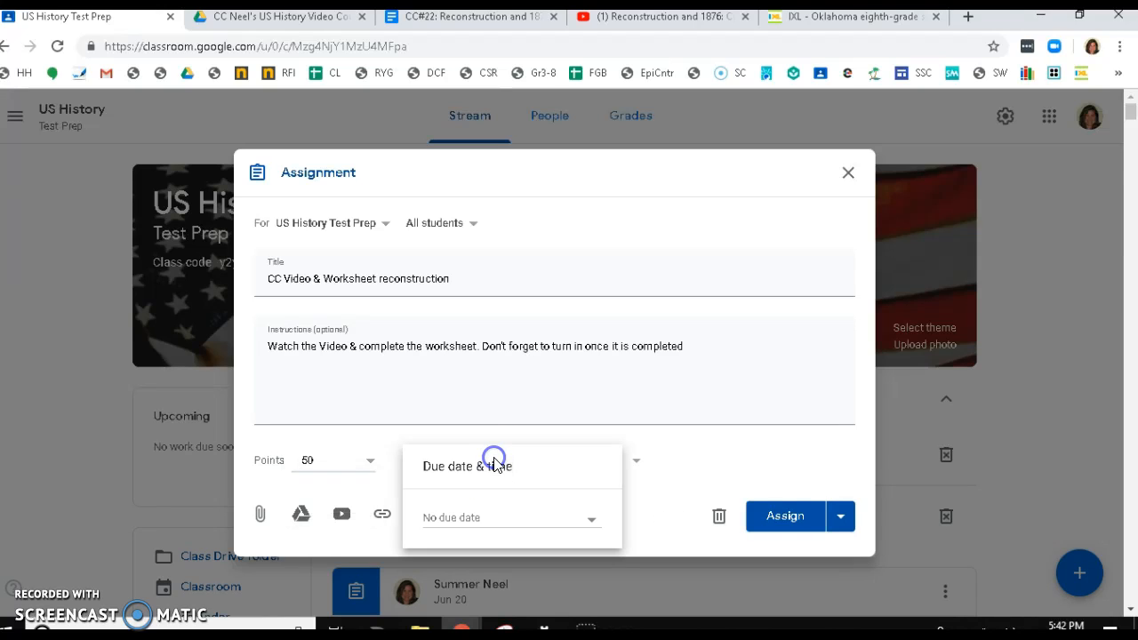
left_click(469, 518)
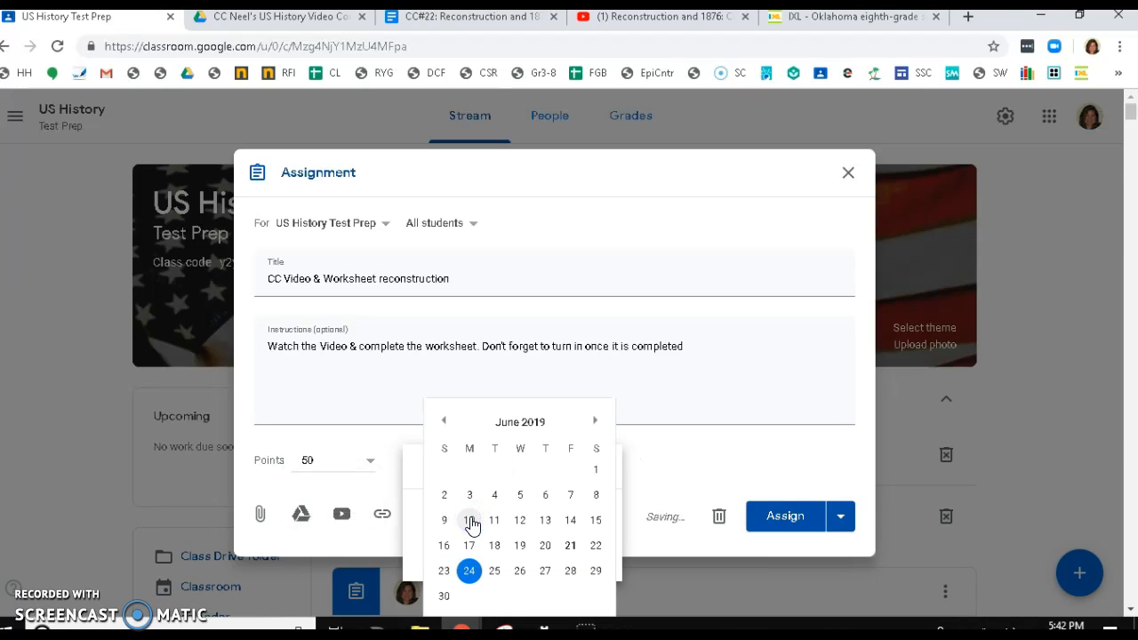
left_click(571, 570)
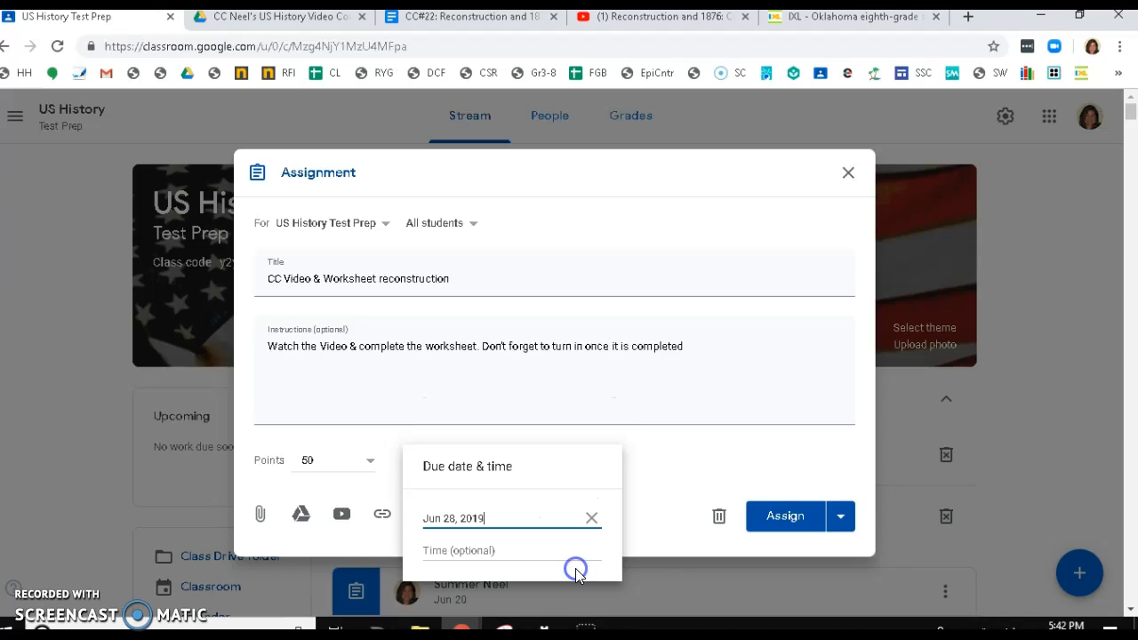
left_click(441, 551)
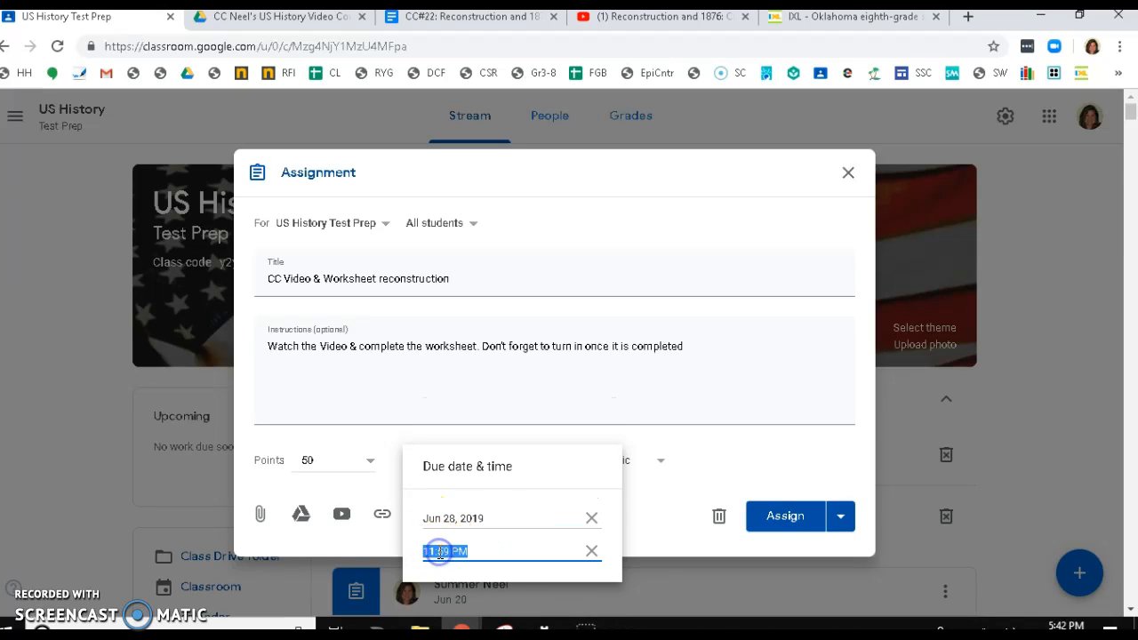
left_click(662, 543)
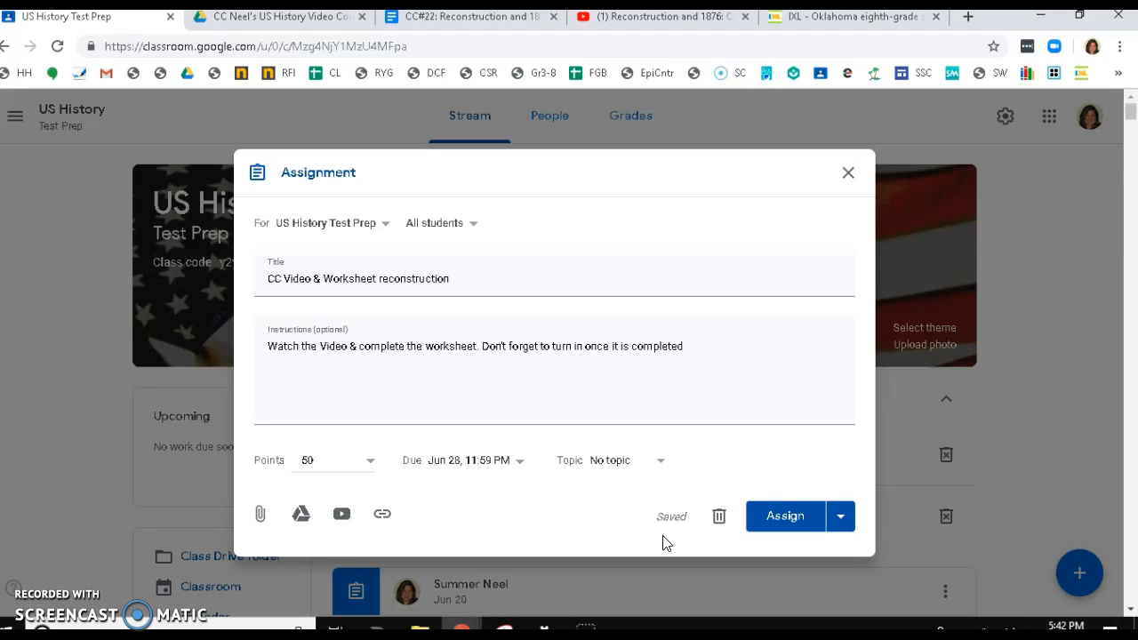
- Assign the topic Unit 1 Post Reconstruction & the Progressive Era 1865-1900
left_click(663, 460)
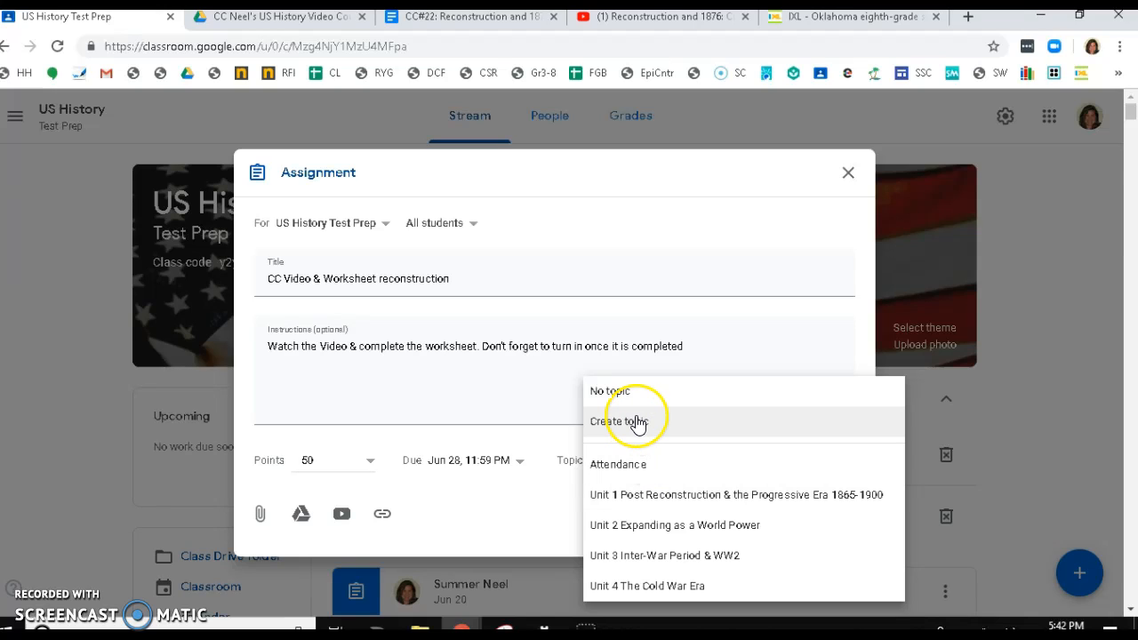
left_click(656, 504)
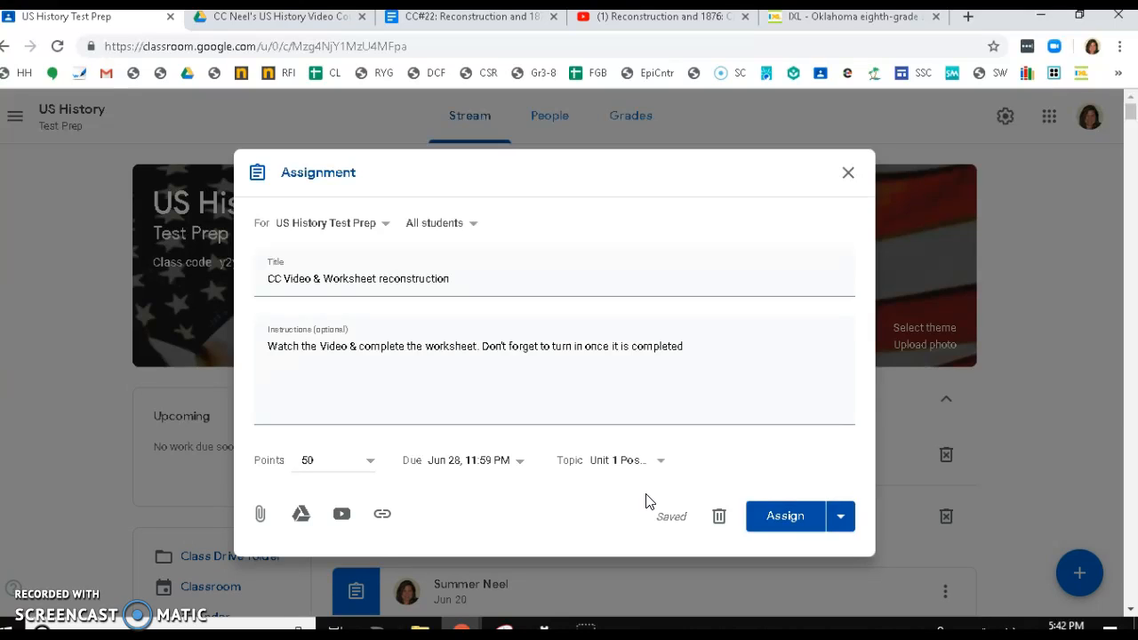
- Attach the [Template] CC#22: Reconstruction document from Google Drive
left_click(395, 514)
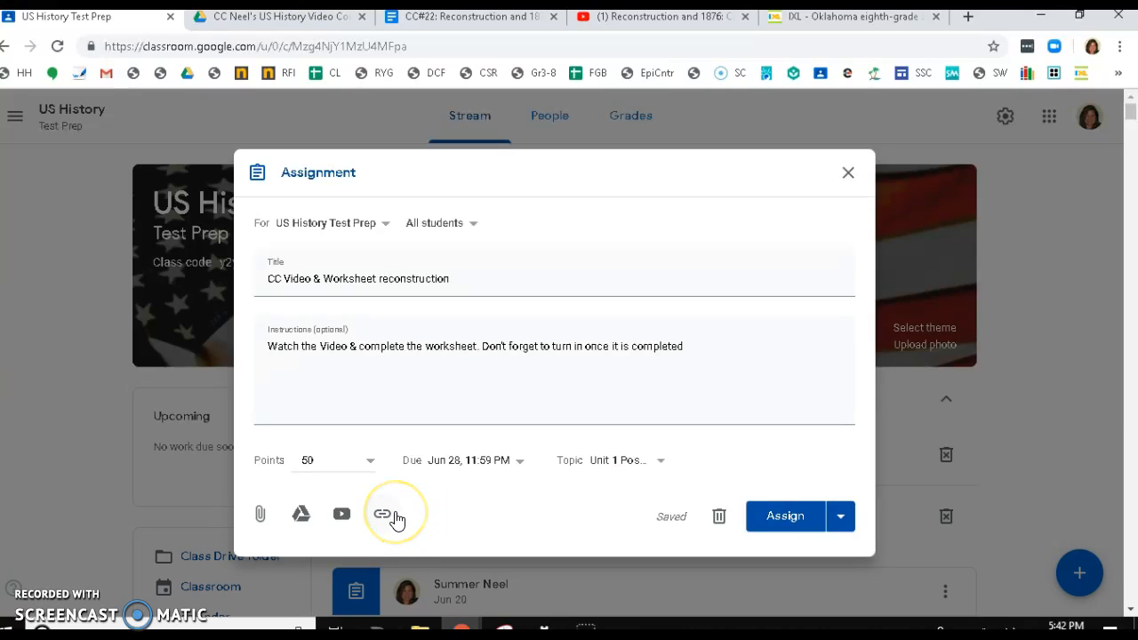
left_click(300, 515)
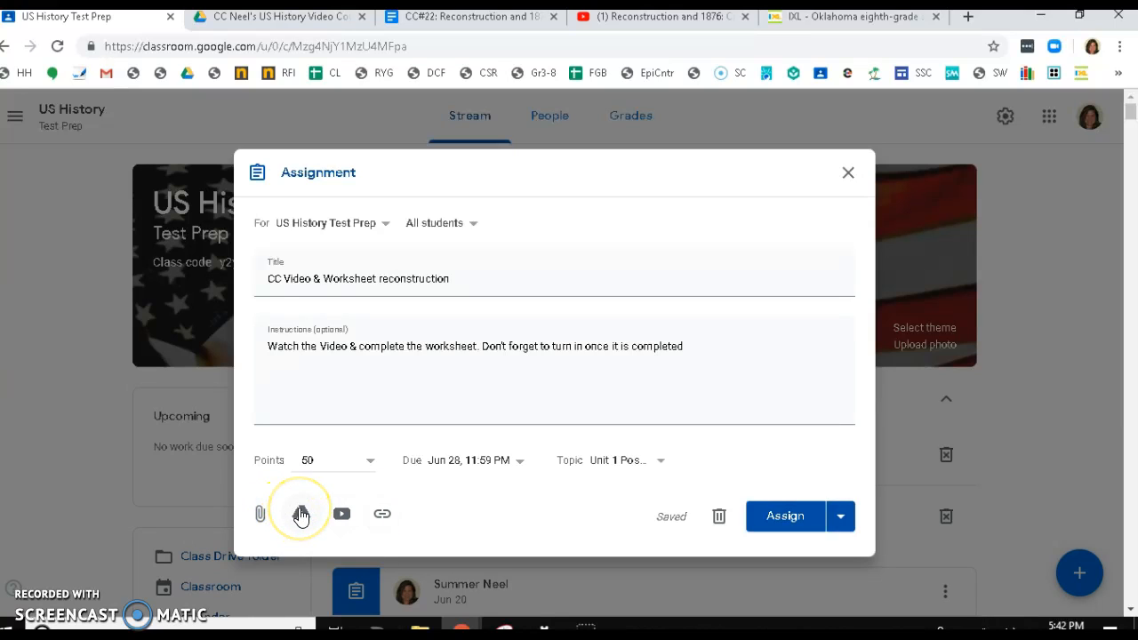
left_click(300, 515)
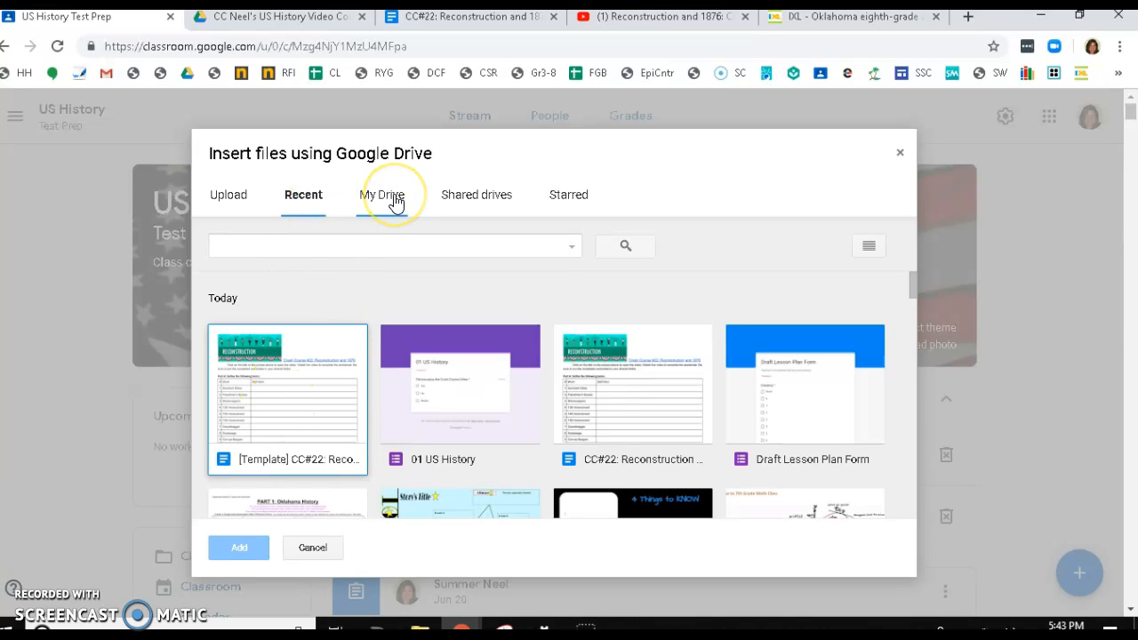
double_click(275, 374)
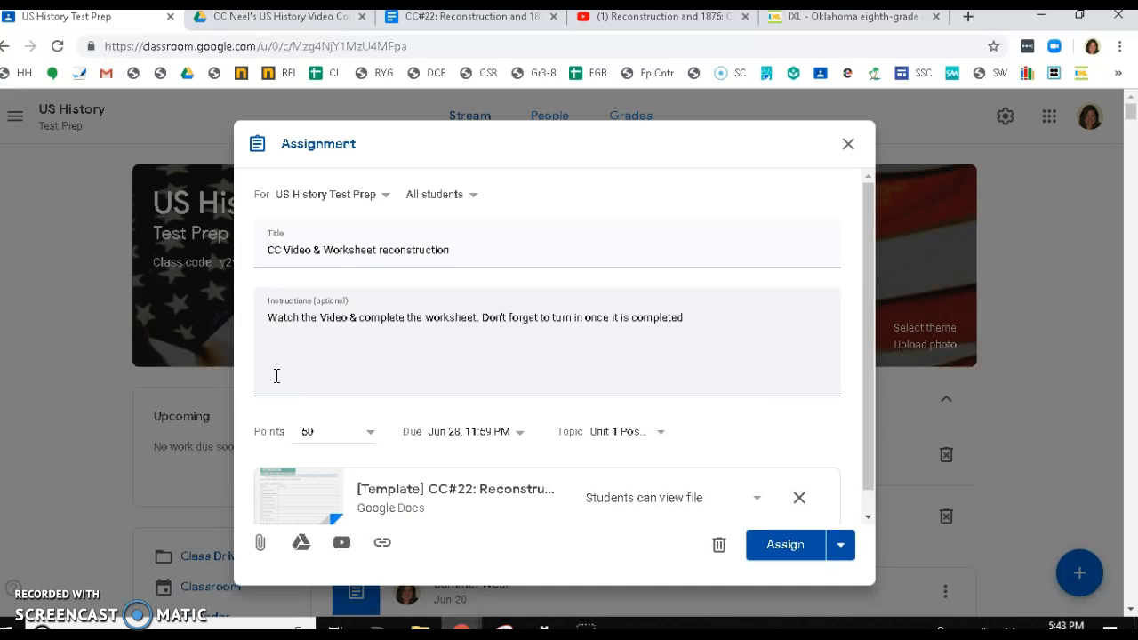
- Set the attached document to make a copy for each student
left_click(759, 505)
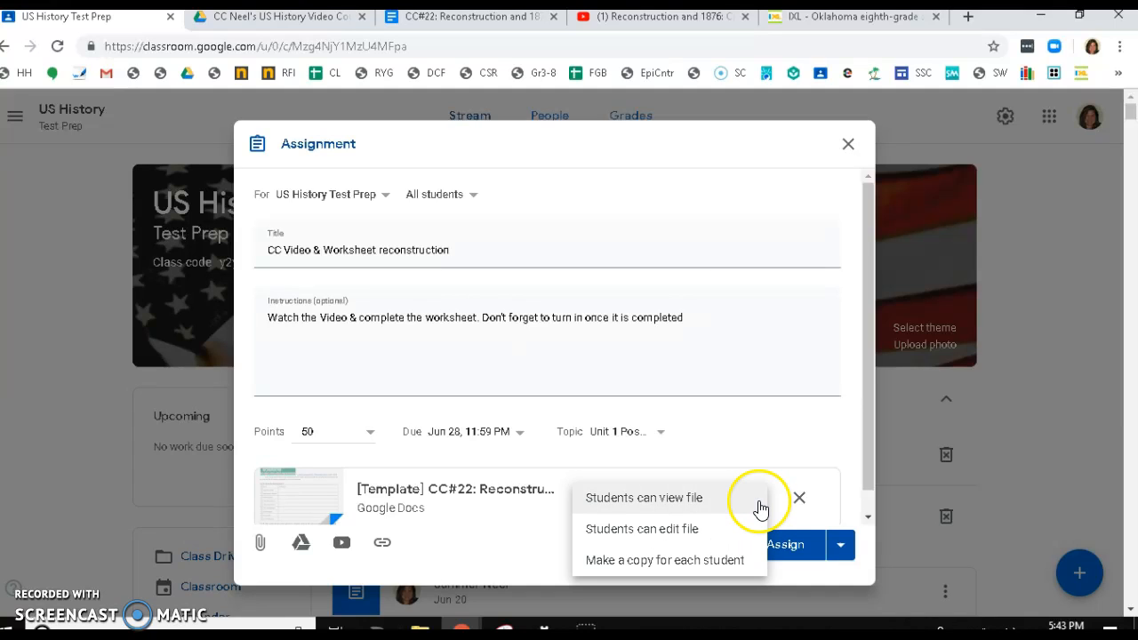
left_click(723, 562)
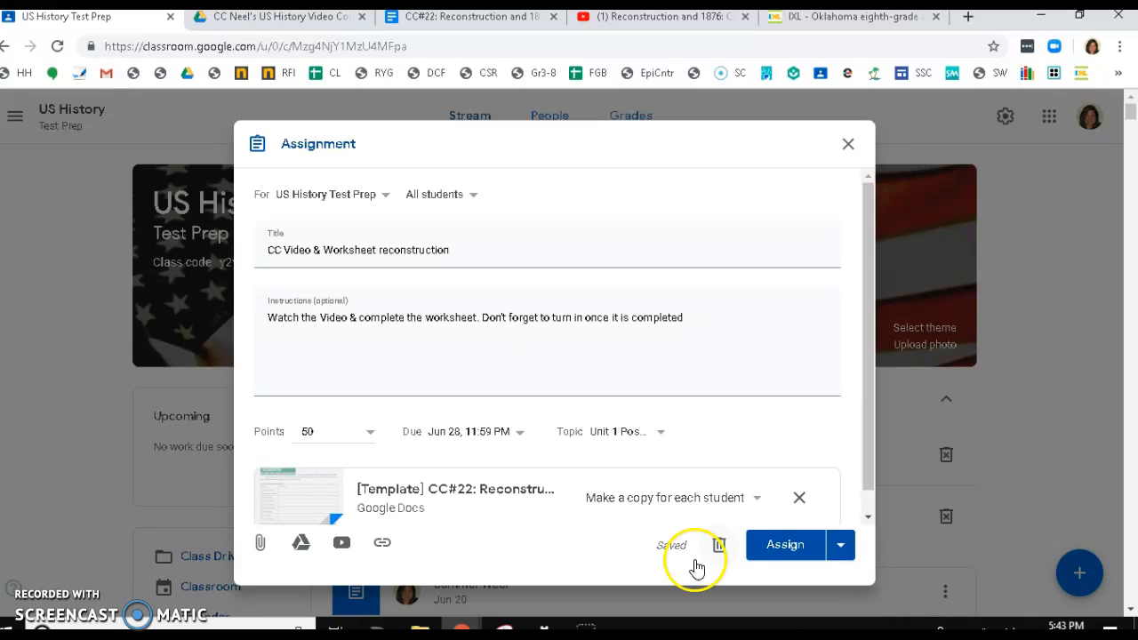
- Attach the Reconstruction and 1876: Crash Course US History #22 video by pasting its YouTube share link into the video search
left_click(342, 545)
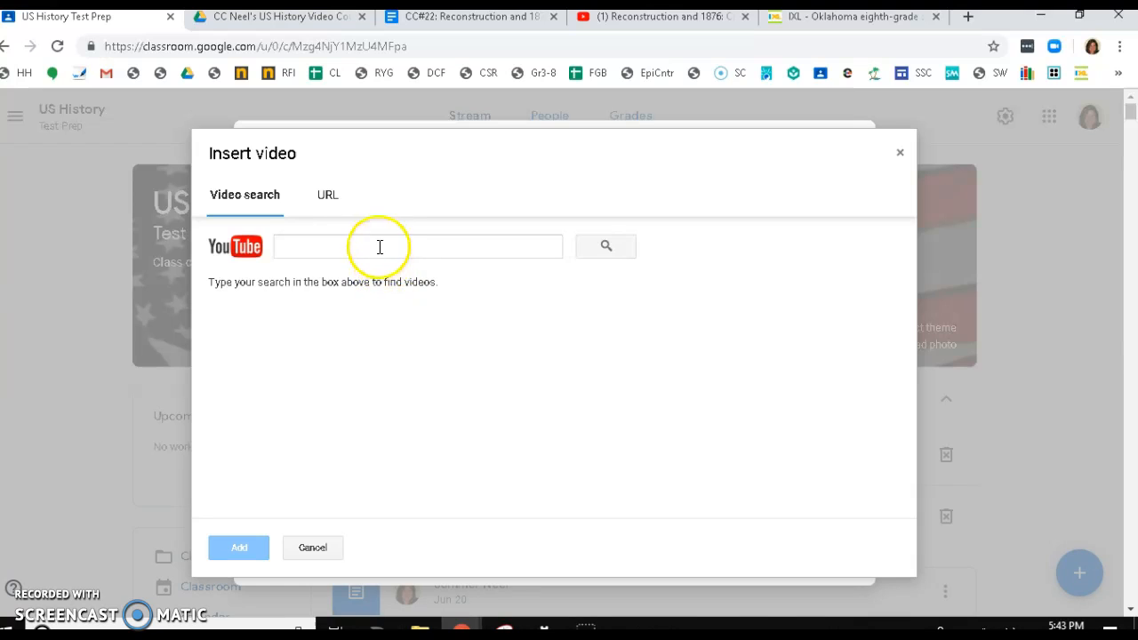
left_click(635, 19)
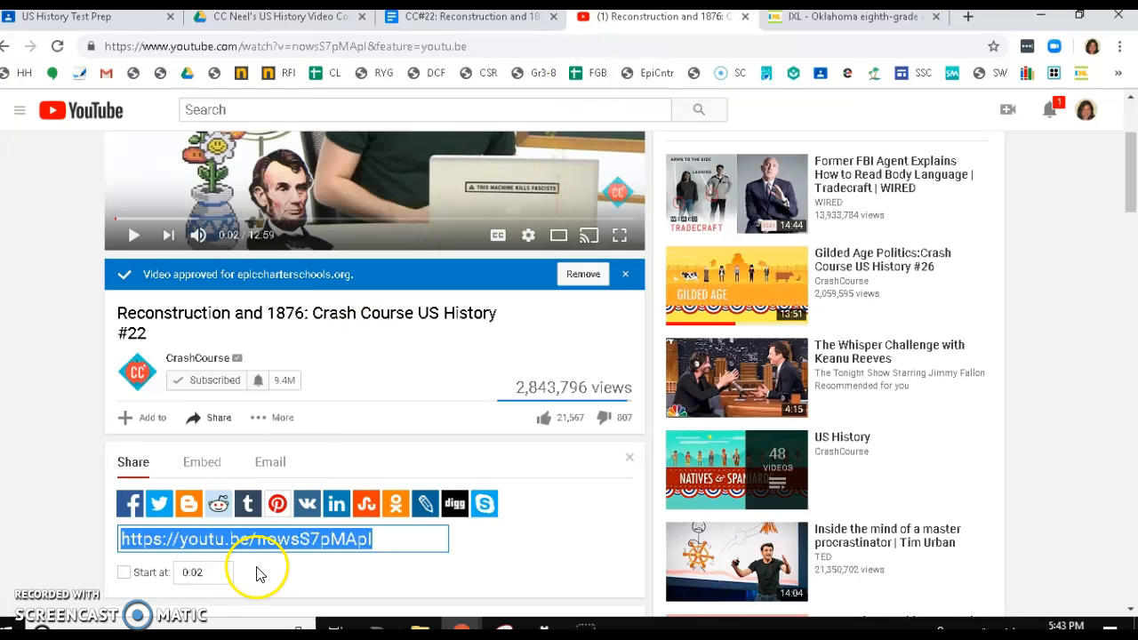
left_click(268, 540)
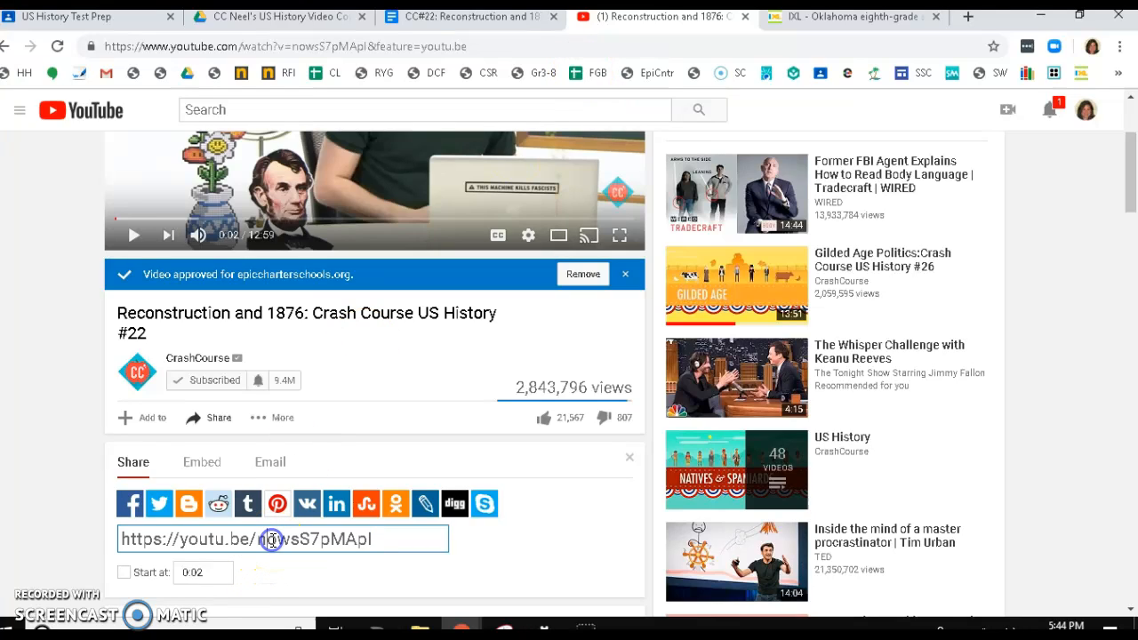
left_click(271, 541)
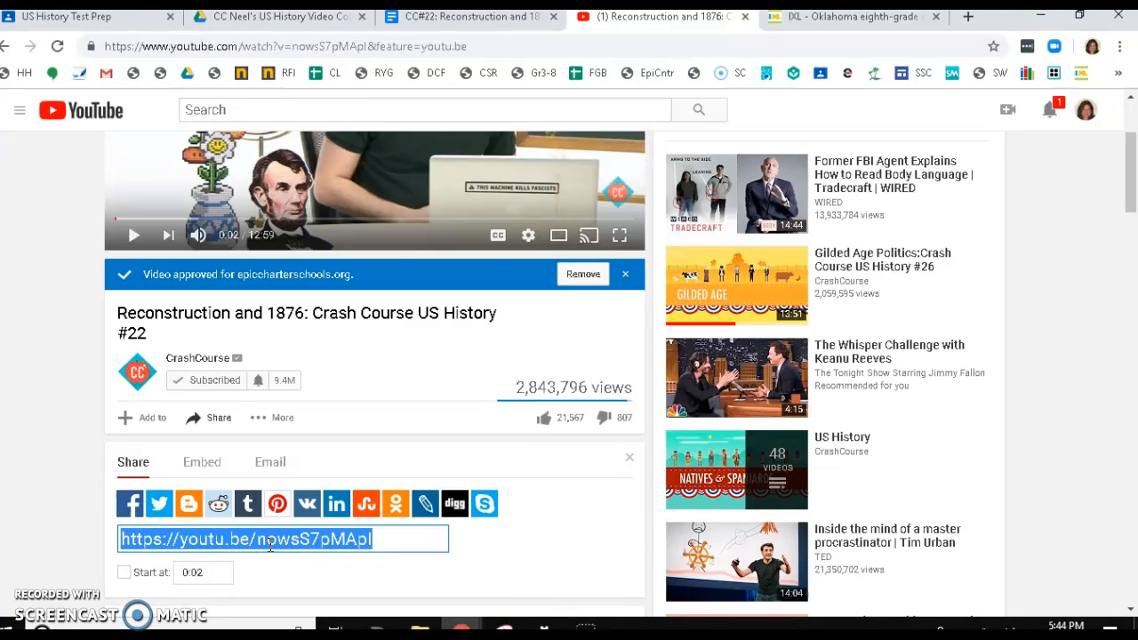
left_click(102, 20)
left_click(293, 246)
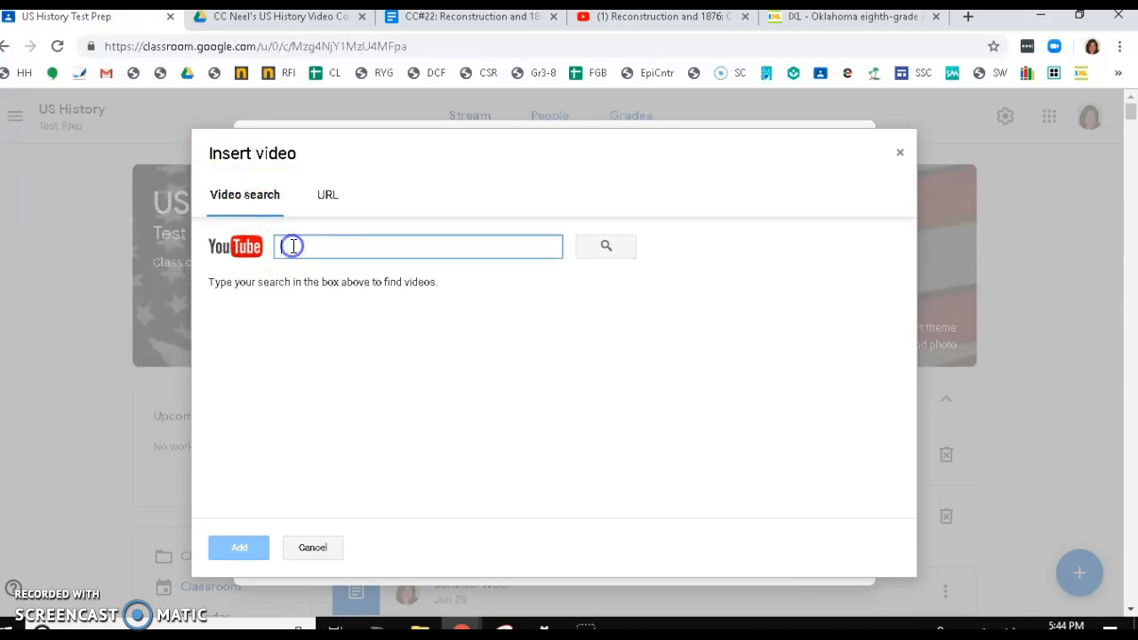
type("https://youtu.be/nowsS7pMApI")
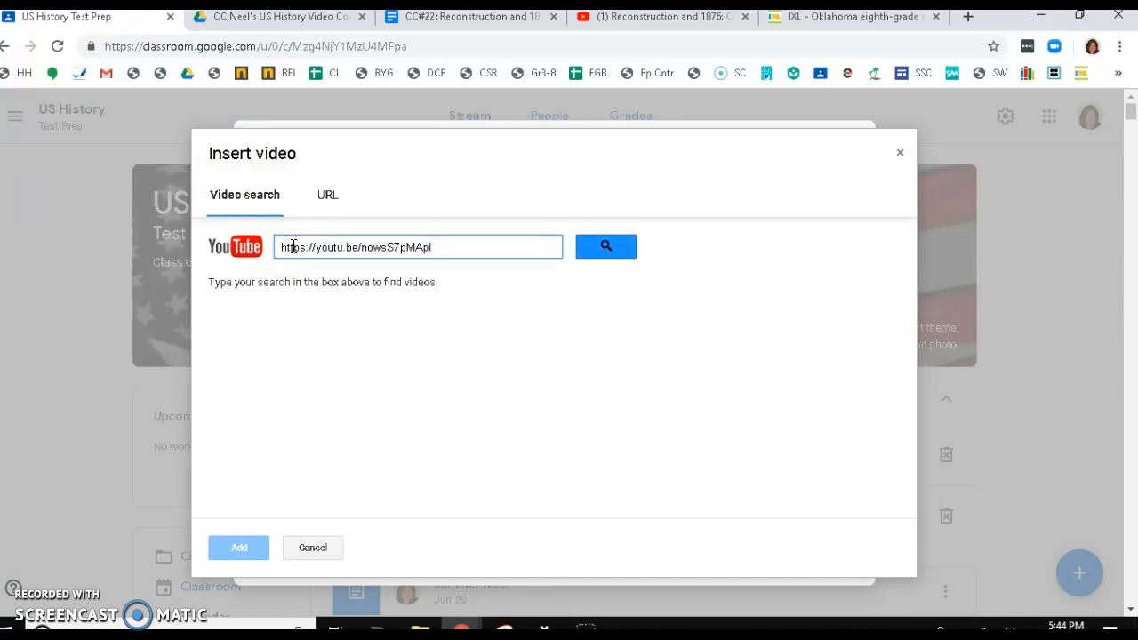
key("Return")
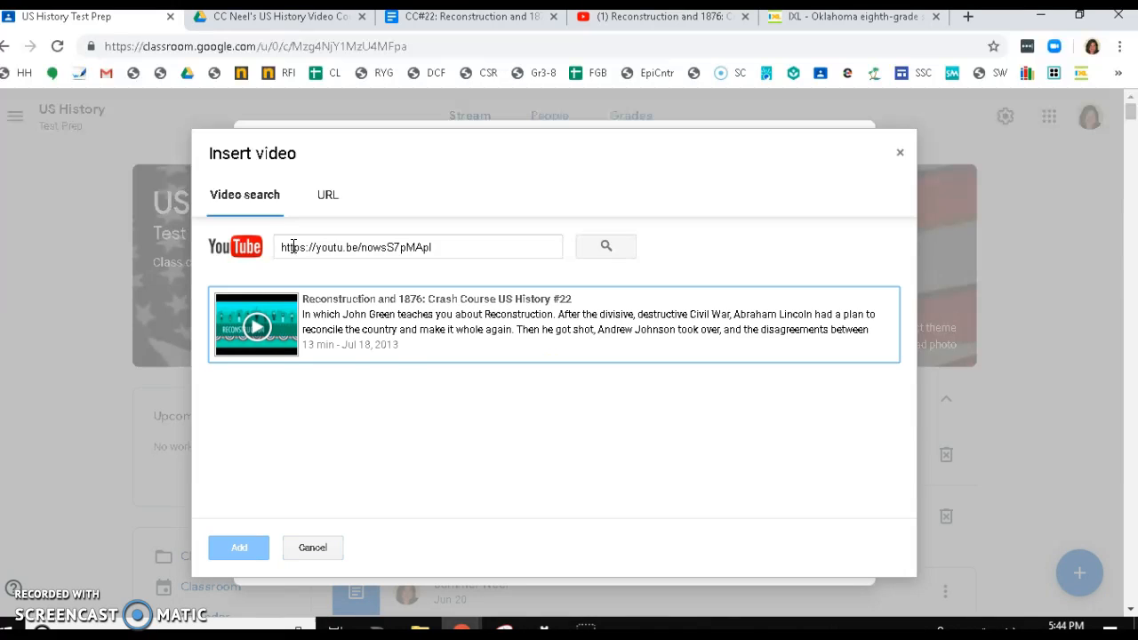
left_click(402, 318)
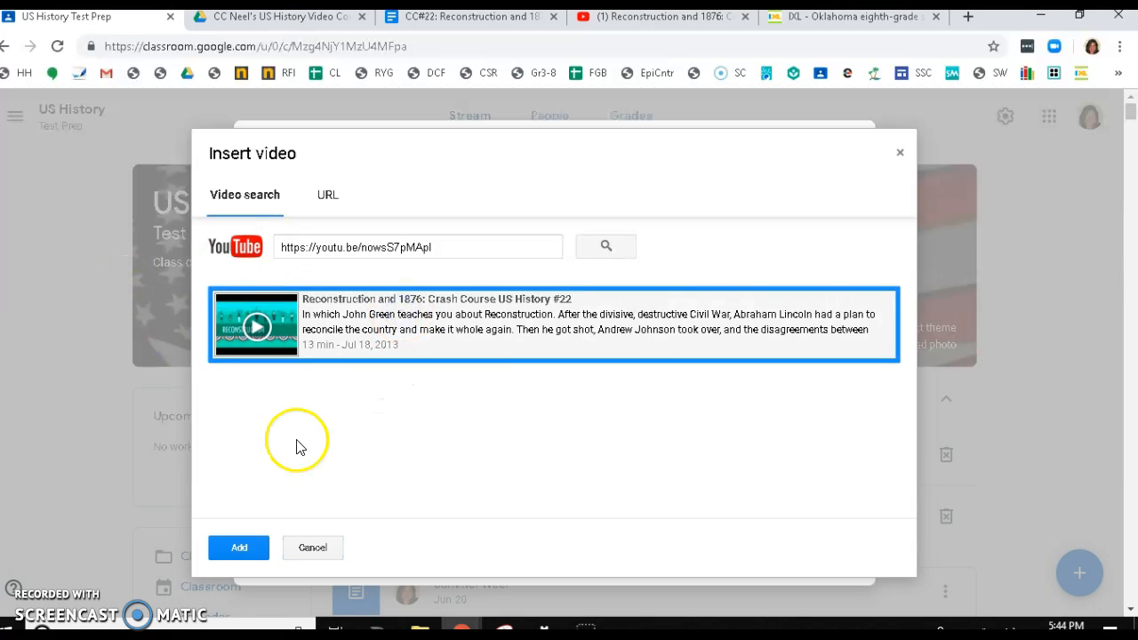
left_click(239, 552)
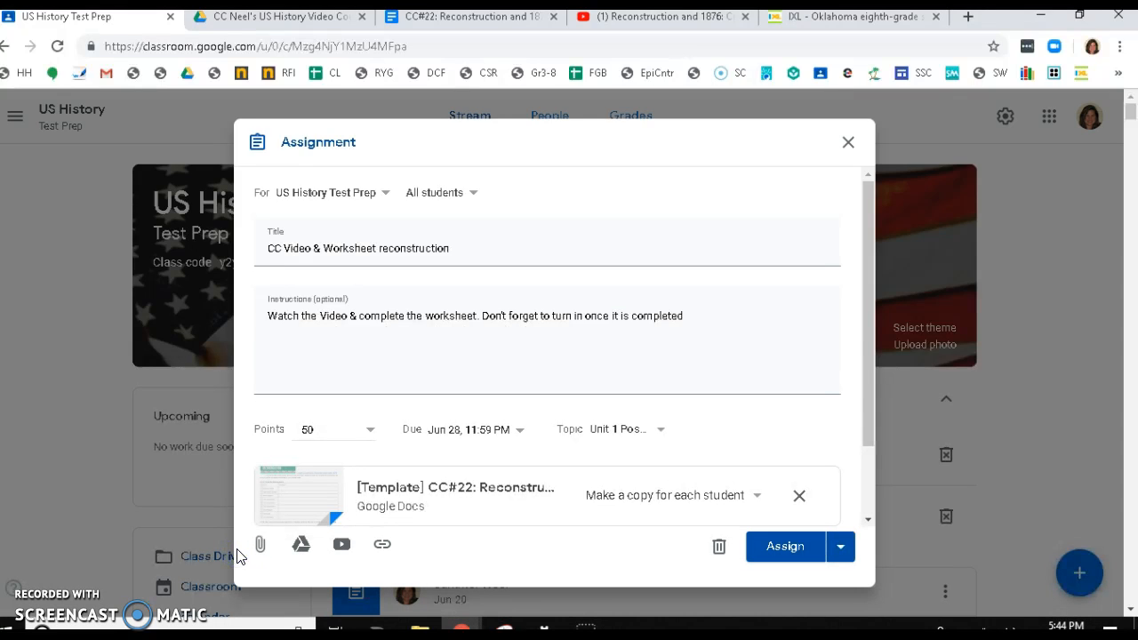
- Open the IXL skill The end of Reconstruction and the rise of Jim Crow (8-P.2) from the Oklahoma grade 8 standards page
left_click(528, 483)
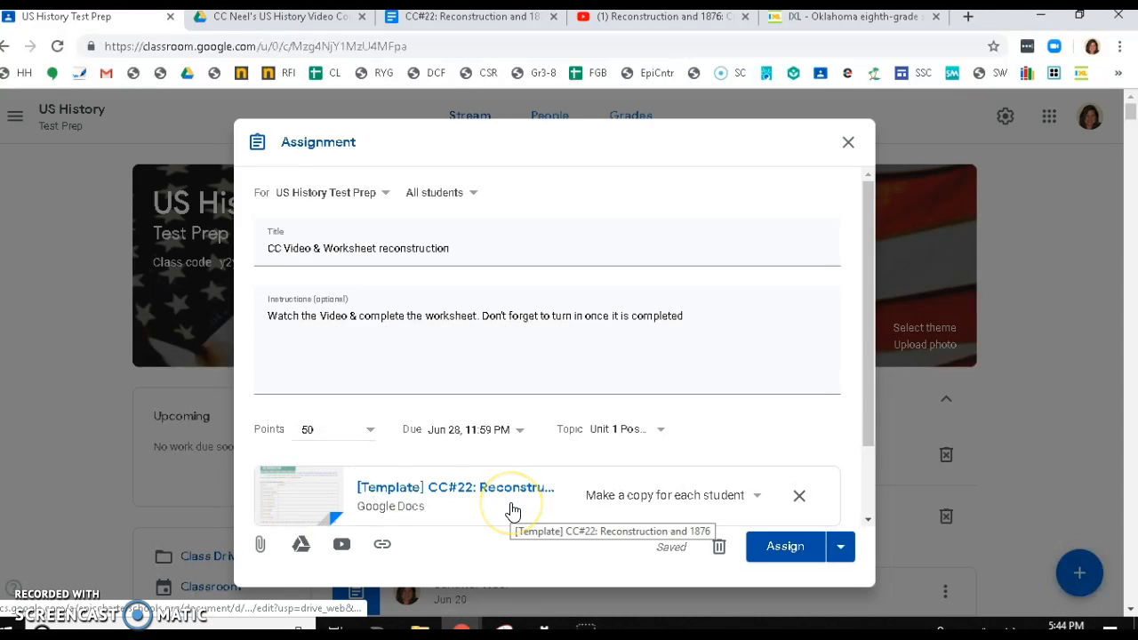
scroll(511, 512, "down", 1)
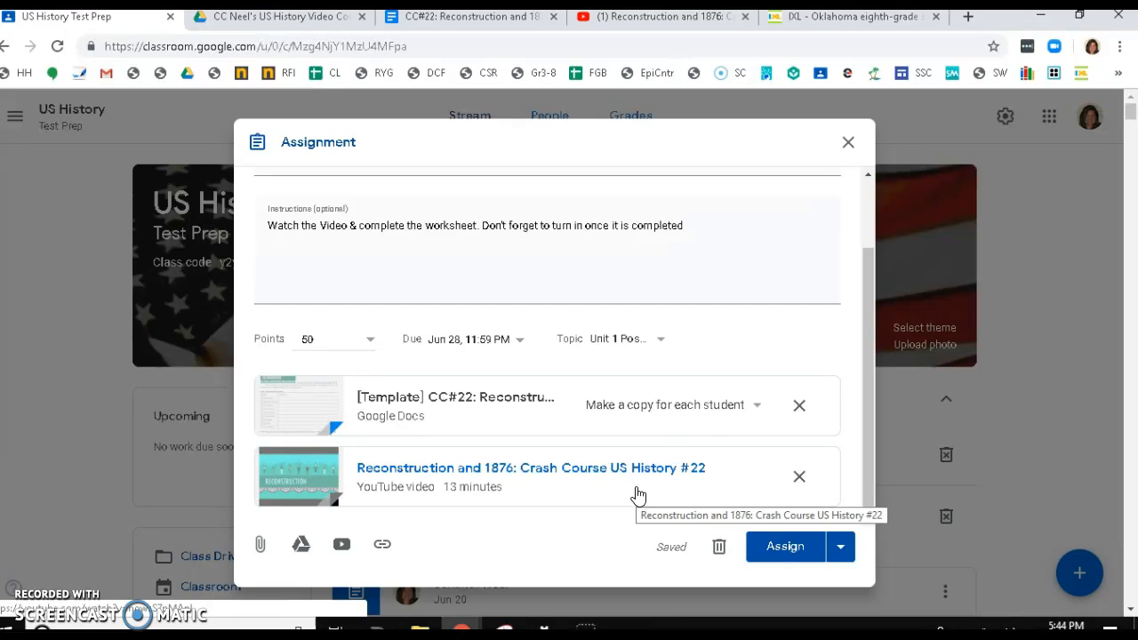
left_click(833, 23)
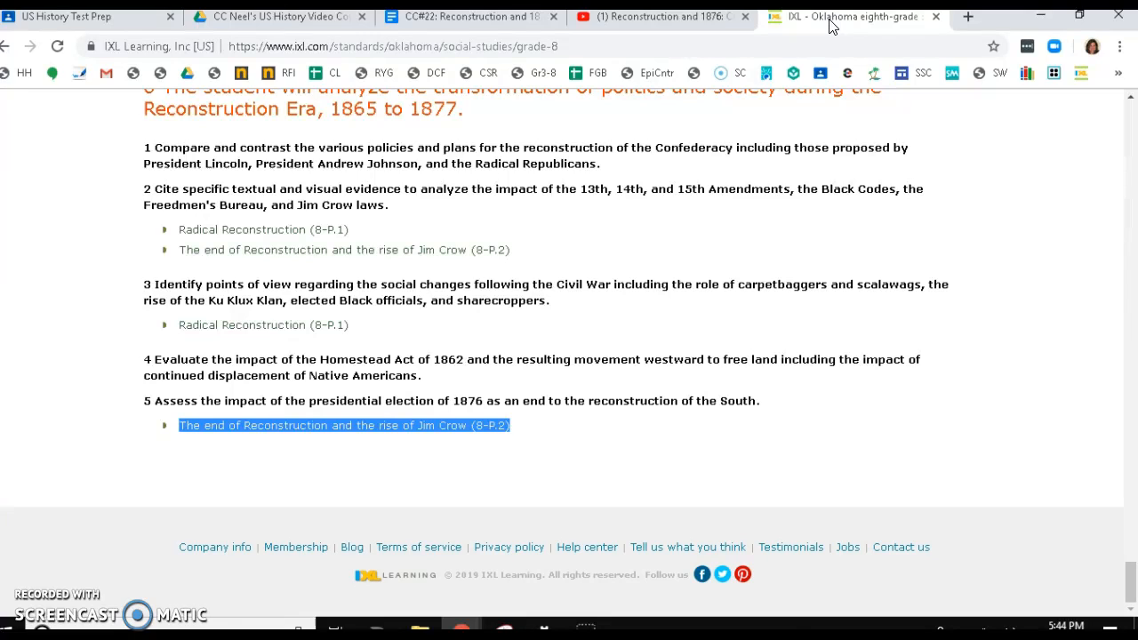
mouse_move(391, 430)
left_click(366, 432)
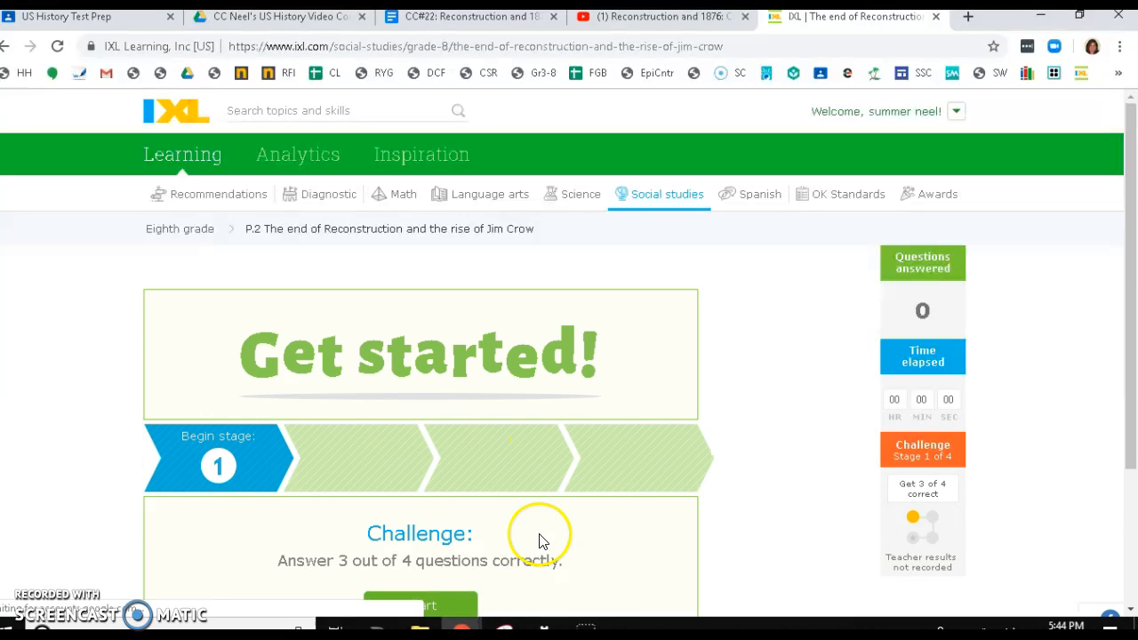
- Copy the IXL skill page's address and add it to the assignment as a link attachment
scroll(534, 552, "down", 3)
scroll(463, 392, "up", 3)
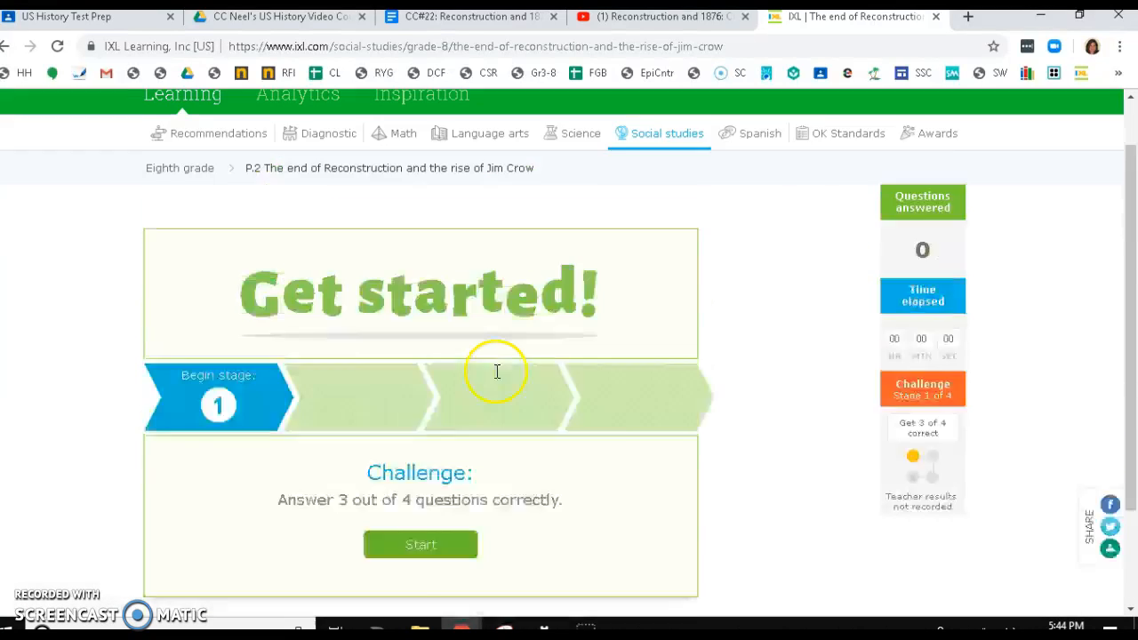
left_click(414, 43)
triple_click(414, 47)
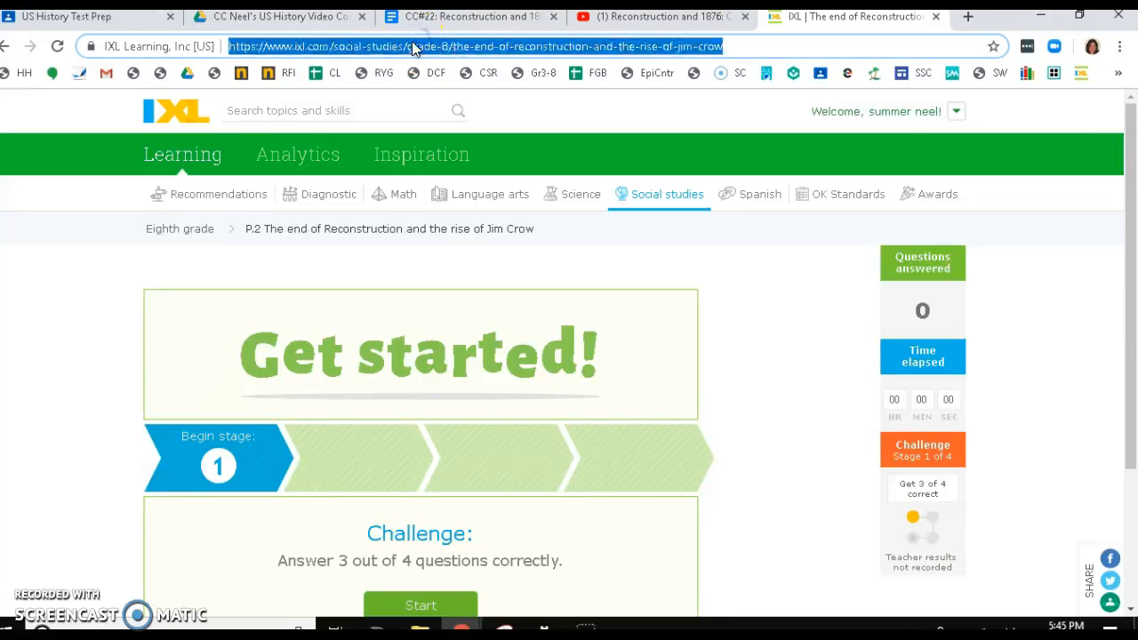
left_click(412, 41)
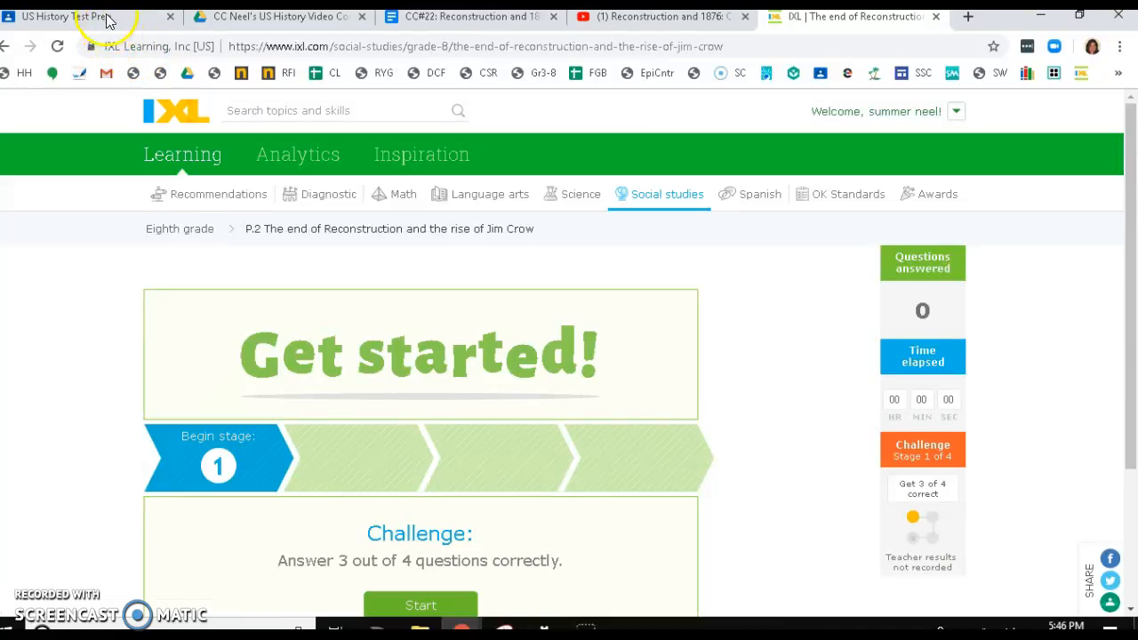
left_click(104, 19)
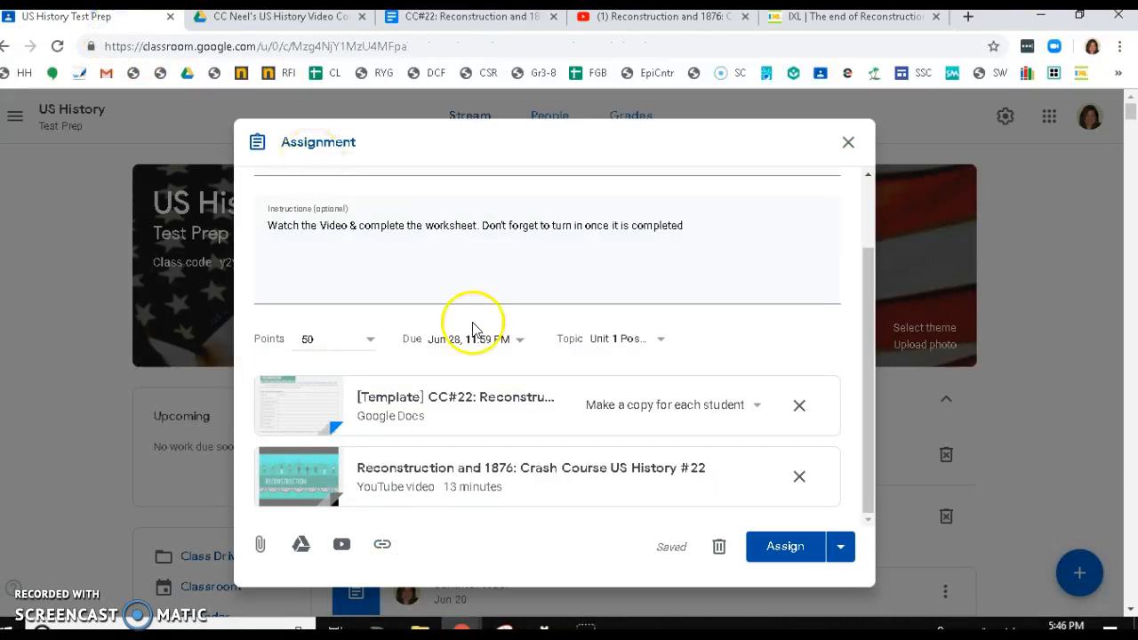
left_click(383, 548)
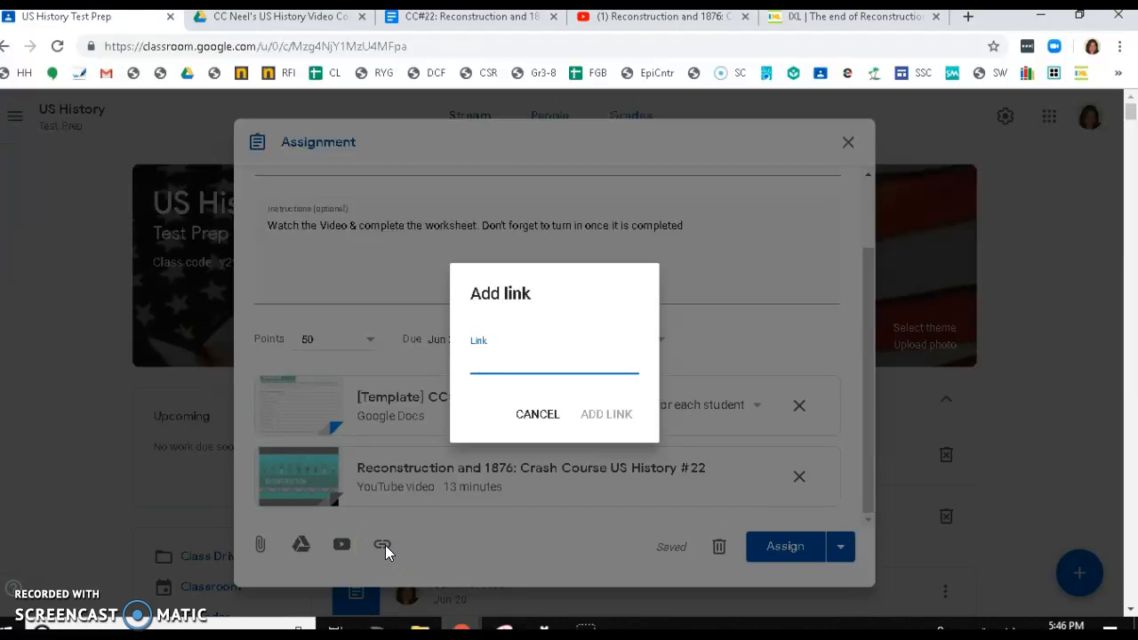
key("ctrl+v")
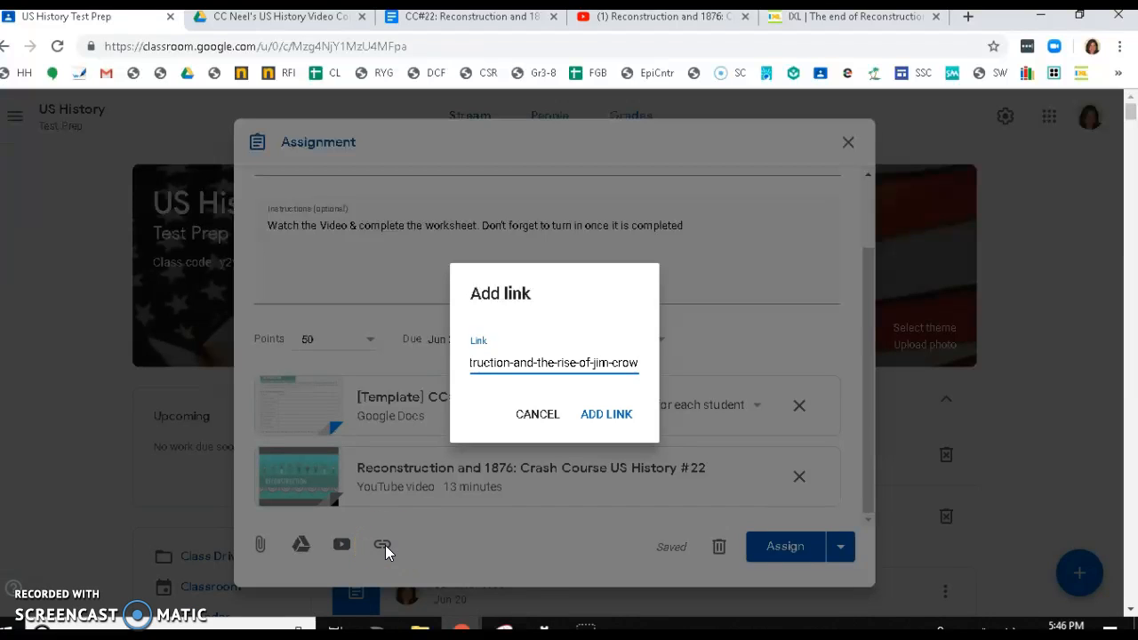
left_click(605, 414)
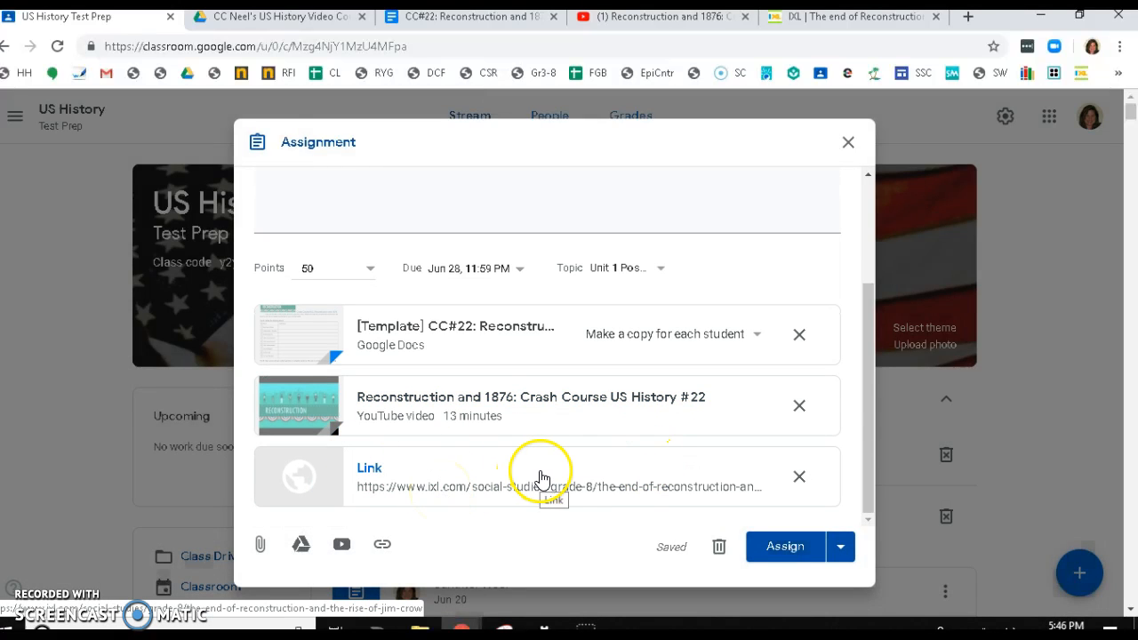
left_click(839, 546)
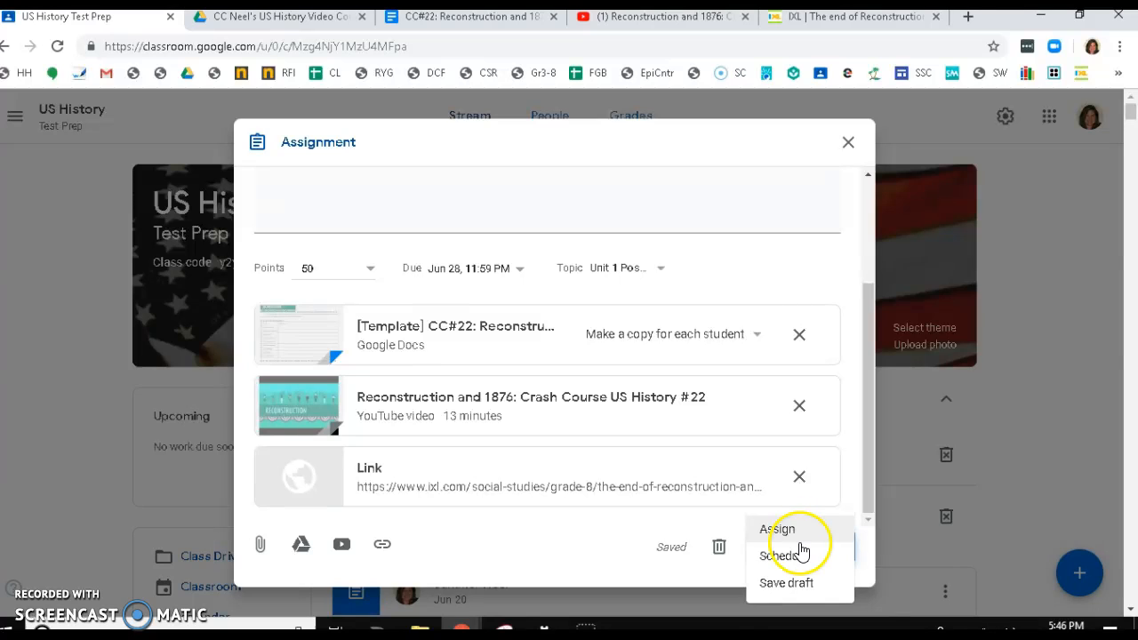
left_click(798, 555)
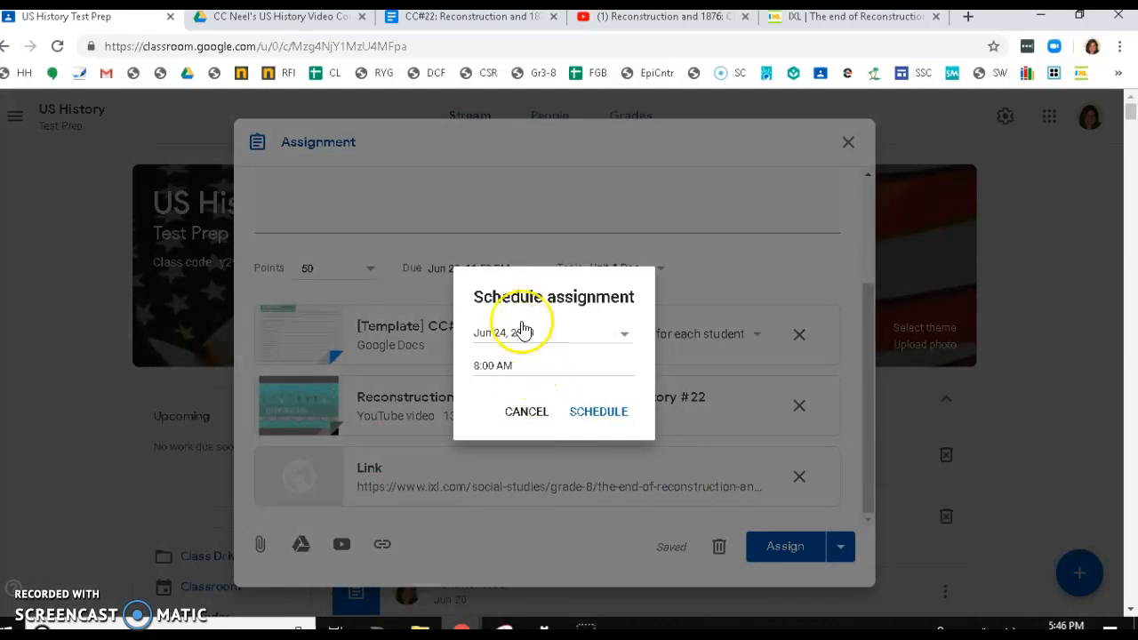
left_click(509, 374)
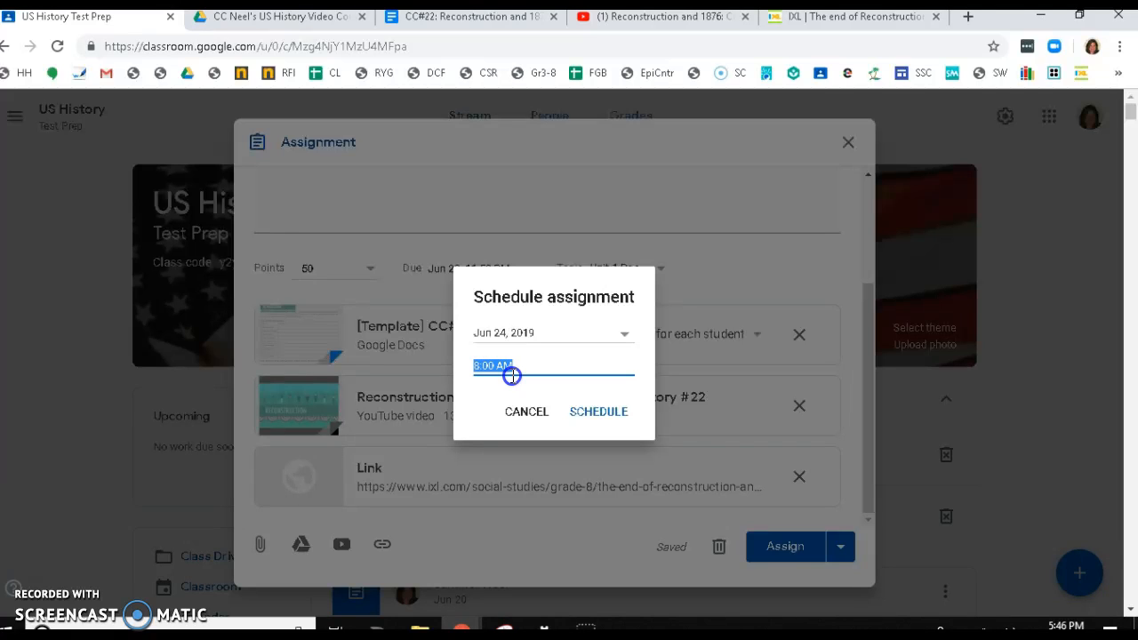
left_click(537, 411)
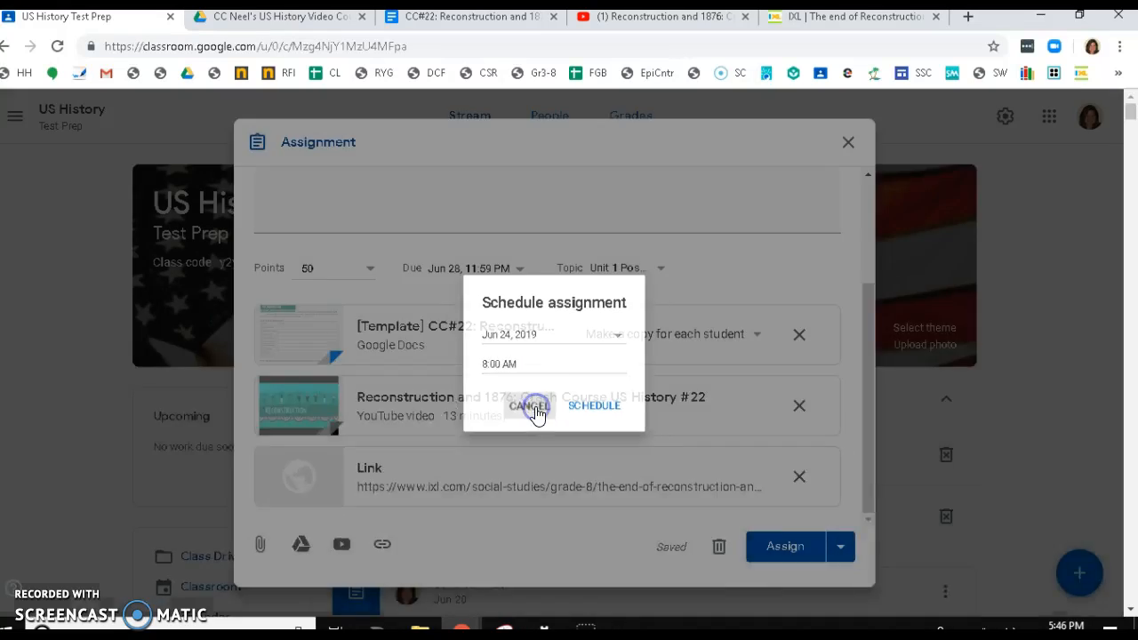
- Assign the assignment to the class immediately and review the posted assignment in the stream
right_click(839, 545)
left_click(840, 547)
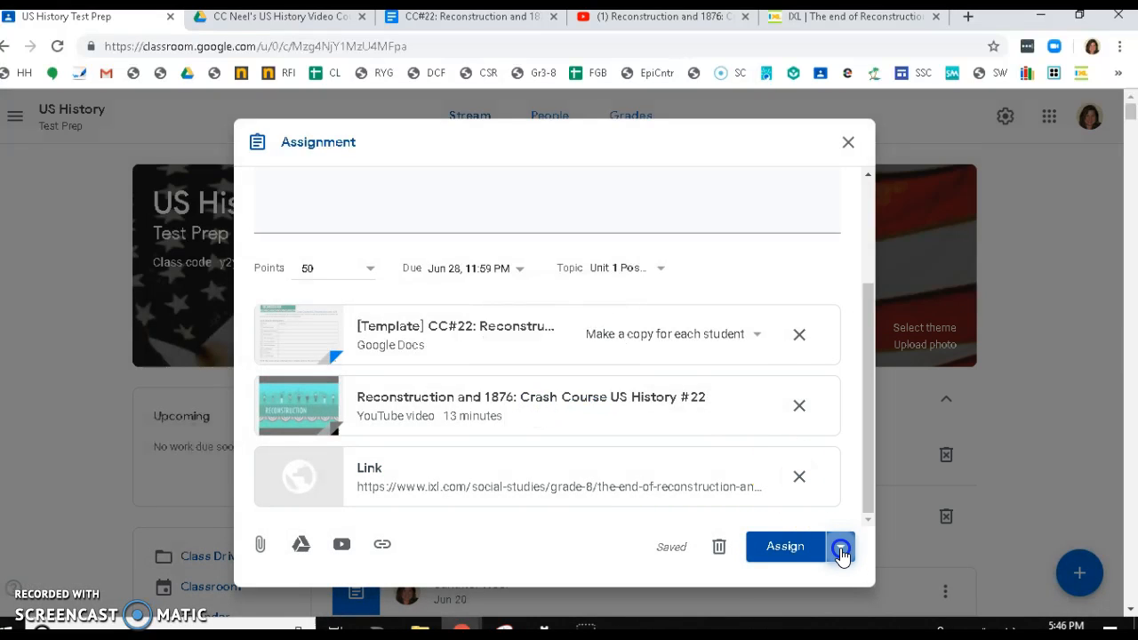
left_click(812, 583)
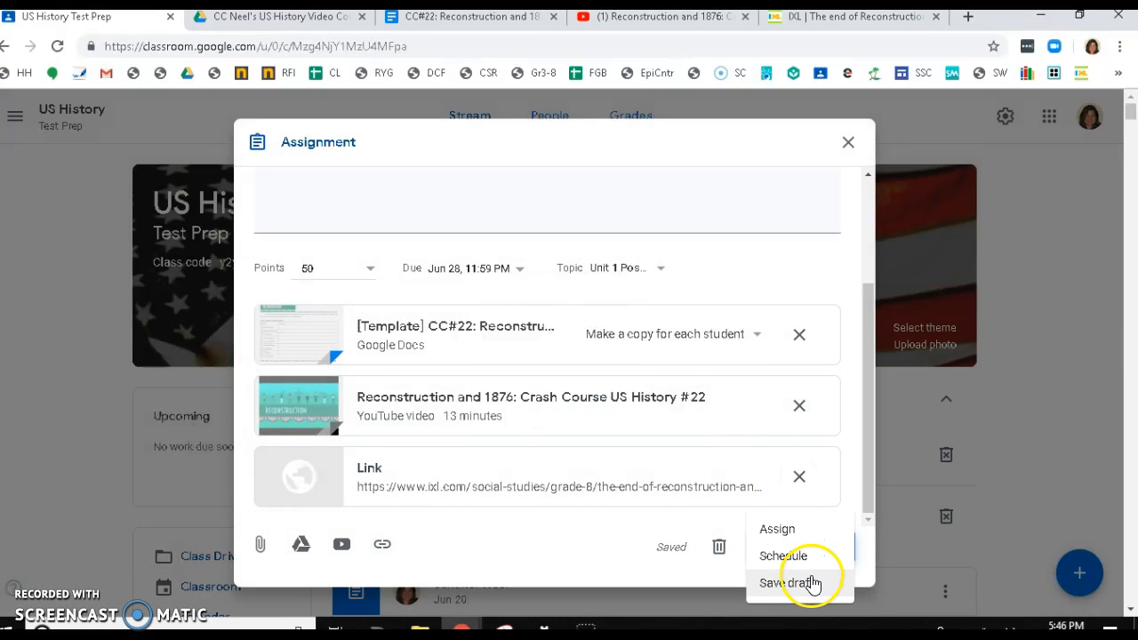
left_click(792, 529)
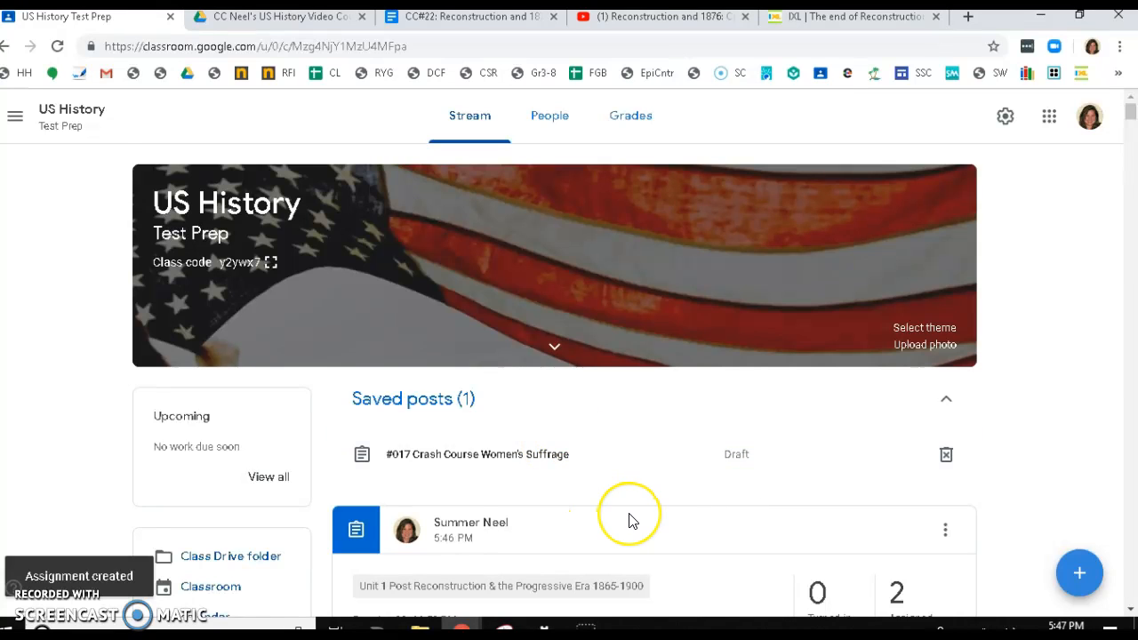
scroll(630, 521, "down", 2)
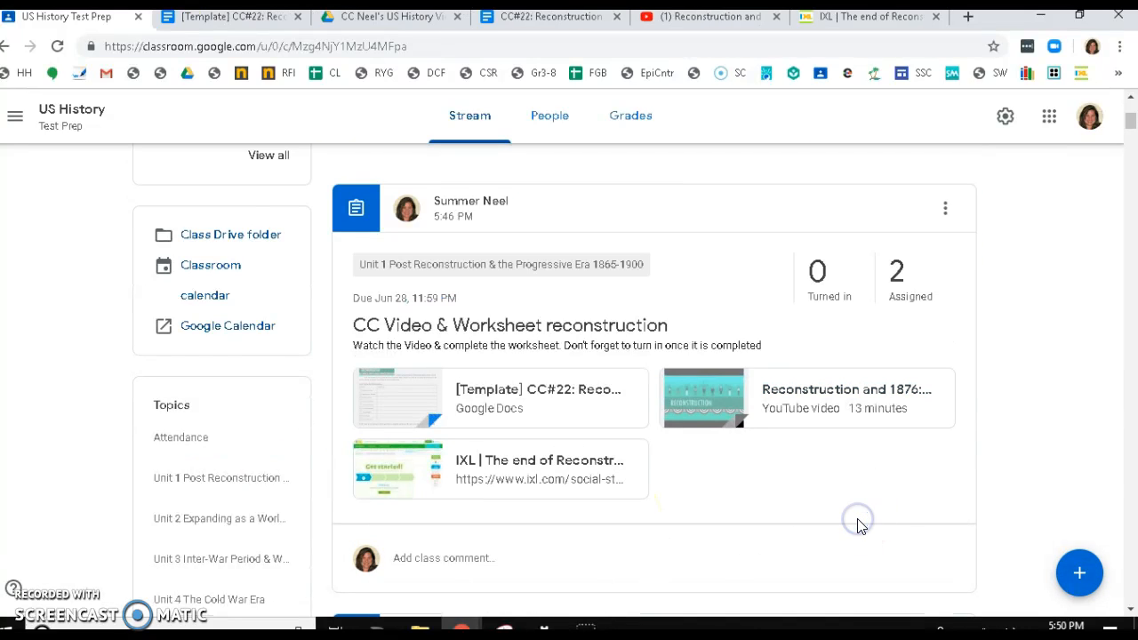